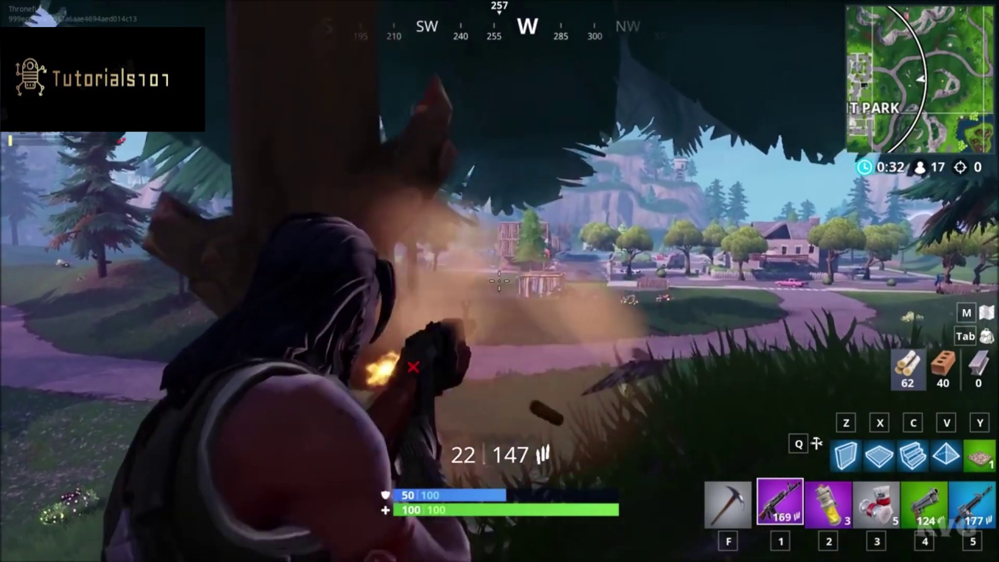
left_click(499, 281)
left_click(499, 281)
left_click(498, 281)
left_click(499, 281)
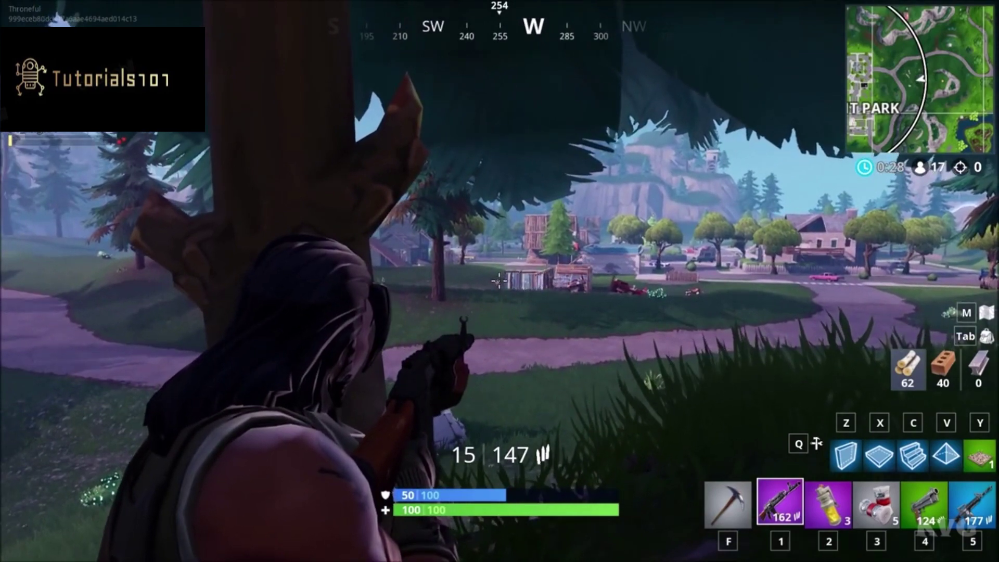
- Shoot, reload and step out from the tree to eliminate the distant Fortnite opponent
left_click(499, 281)
left_click(499, 281)
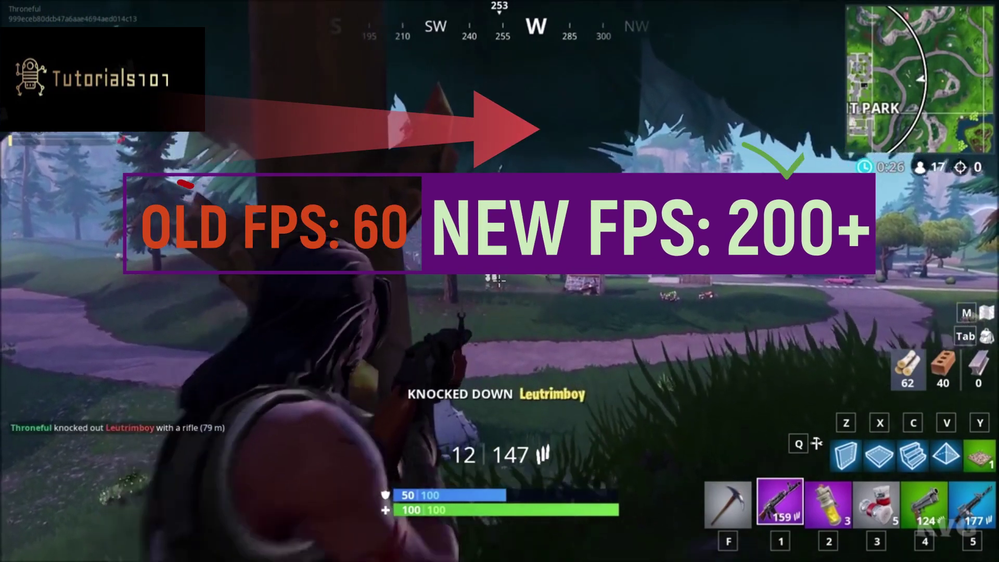
right_click(499, 281)
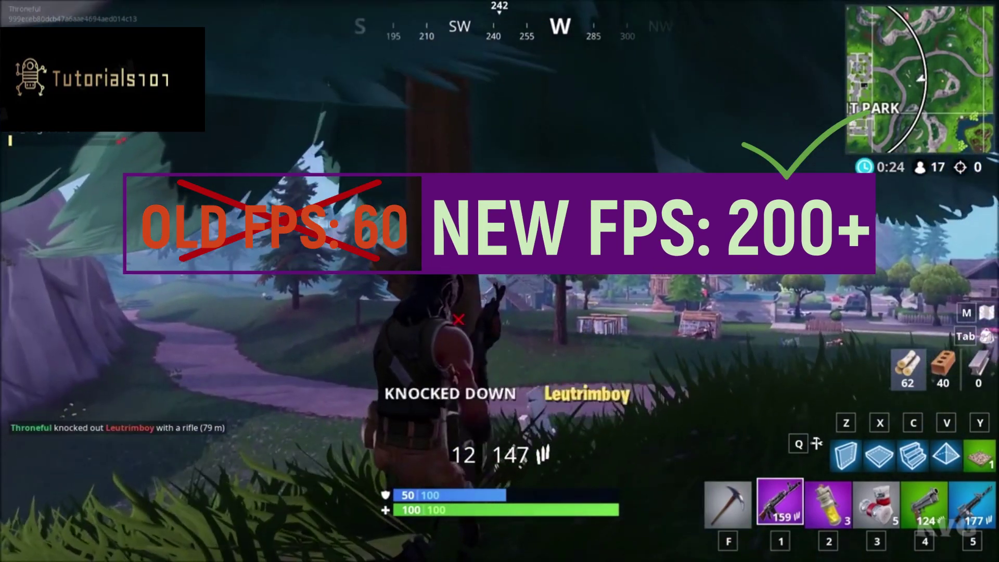
key("r")
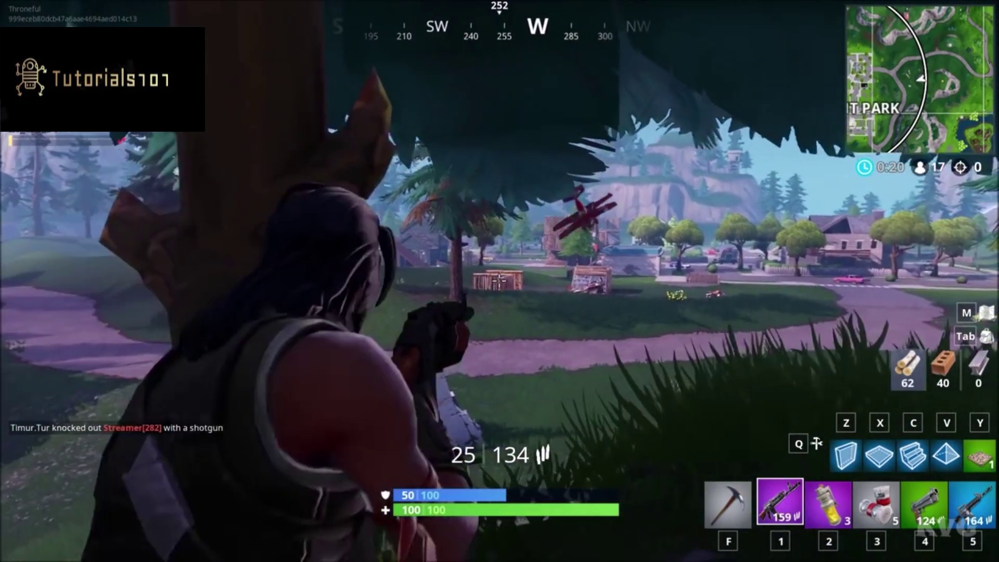
key("d")
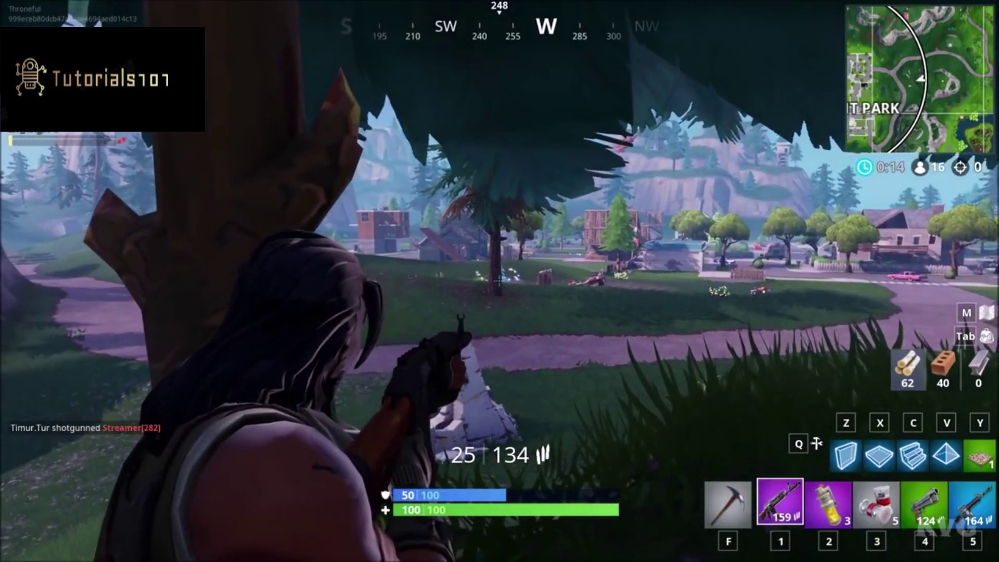
left_click(499, 281)
left_click(498, 280)
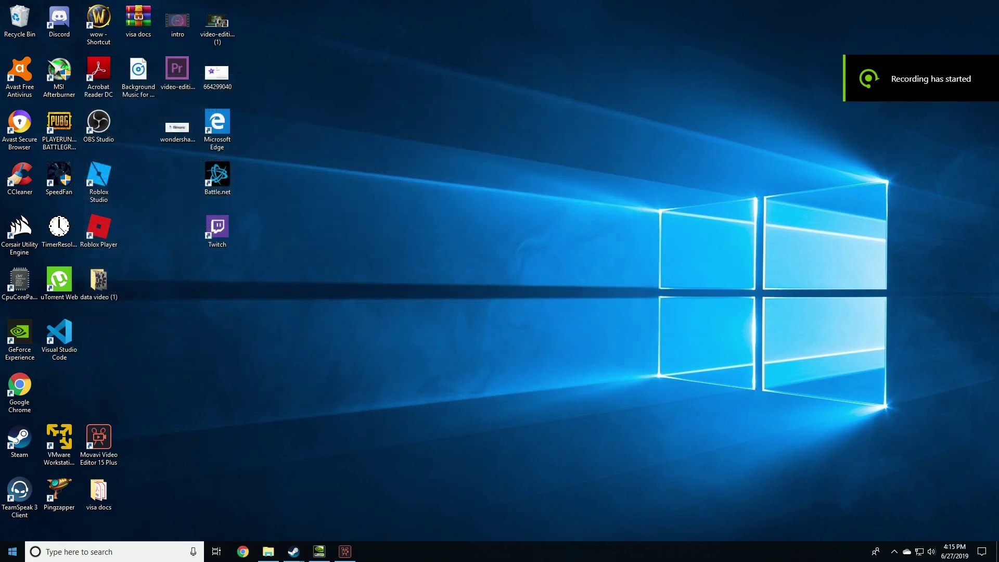
- Open the Prefetch folder by searching 'prefetch' from the Start menu
key("super")
type("p")
key("BackSpace")
key("Escape")
key("super")
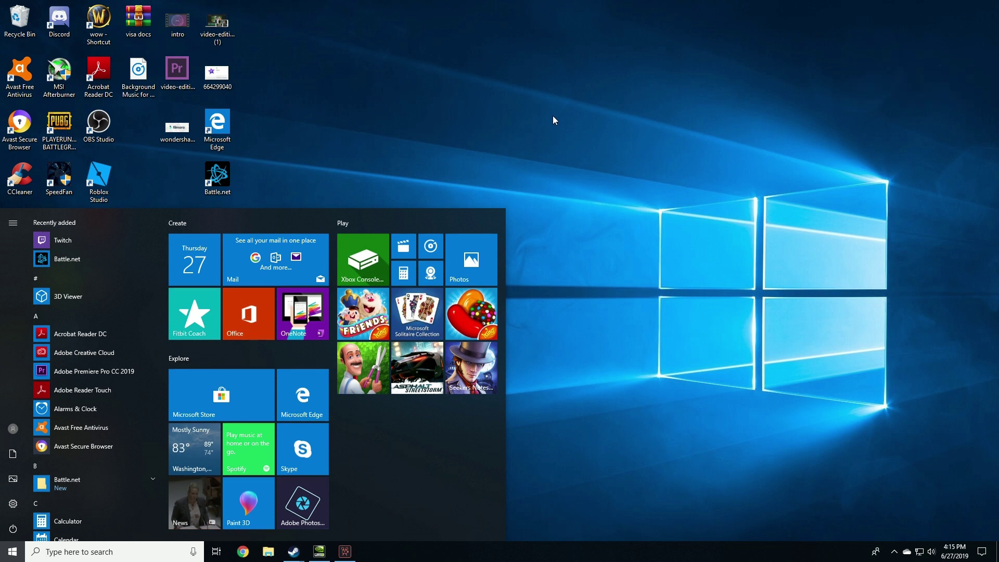
type("prefetch")
key("Return")
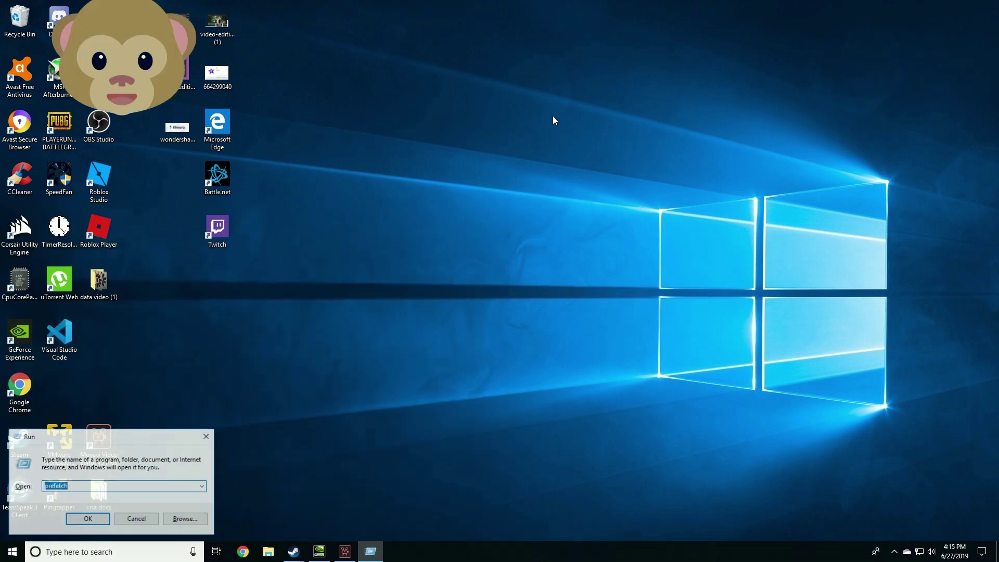
key("Return")
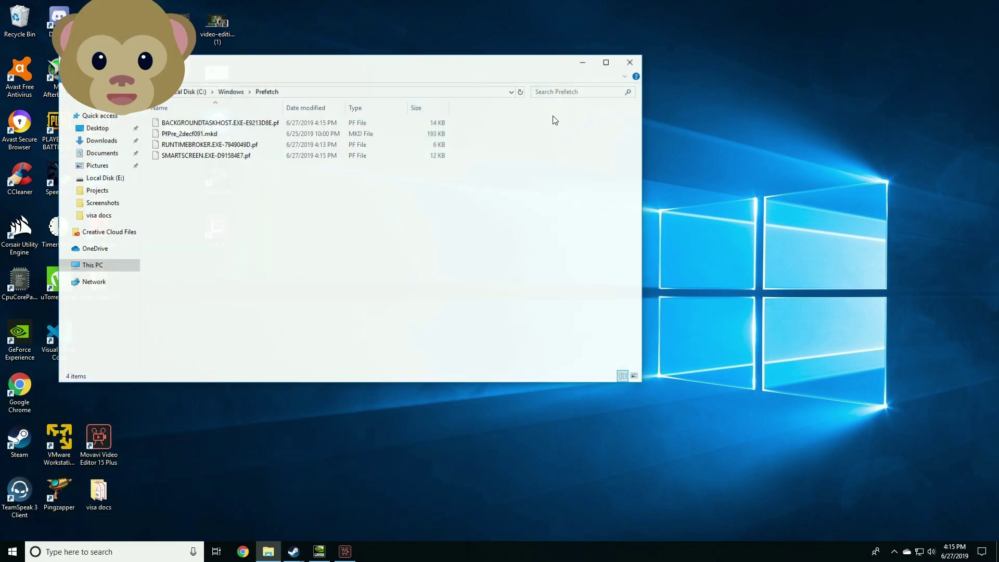
- Delete all Prefetch files, skipping the one locked by Superfetch, then close the folder
left_click_drag(306, 296, 178, 104)
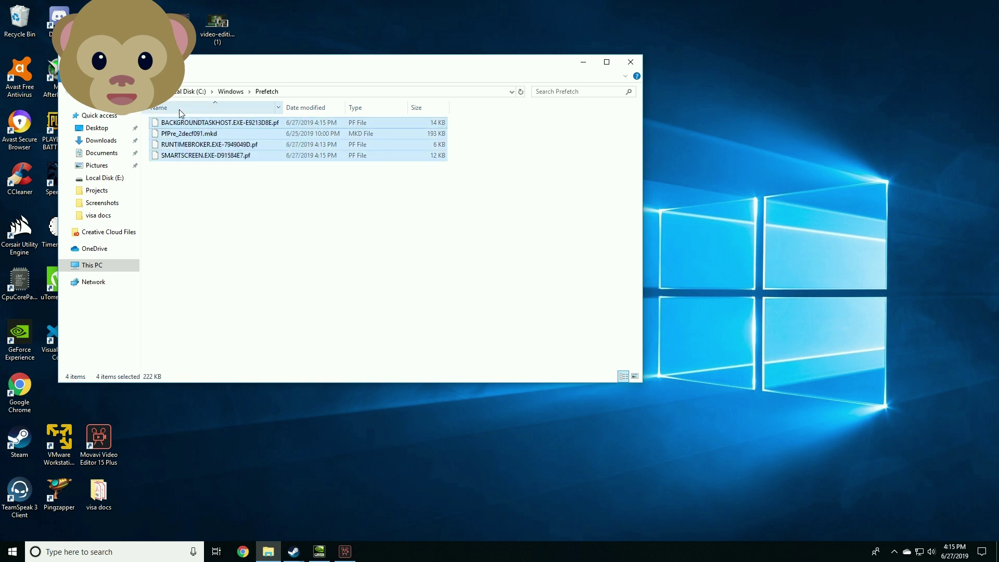
right_click(211, 160)
left_click(278, 301)
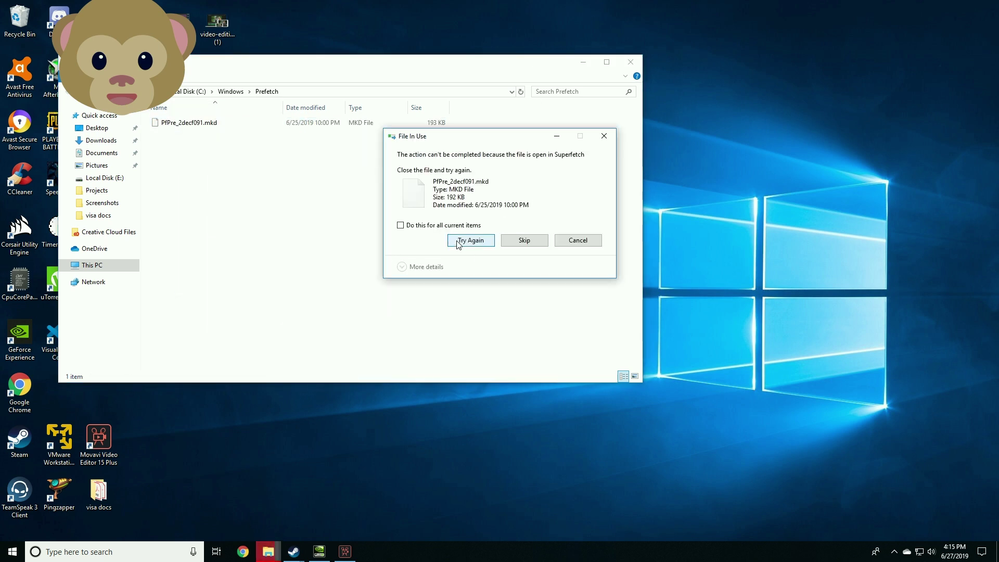
left_click(470, 245)
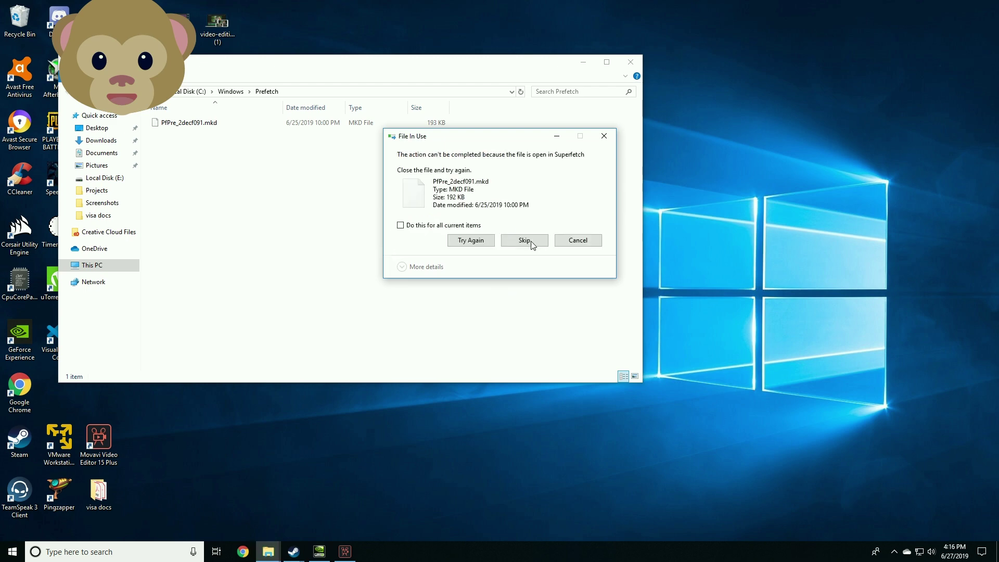
left_click(503, 240)
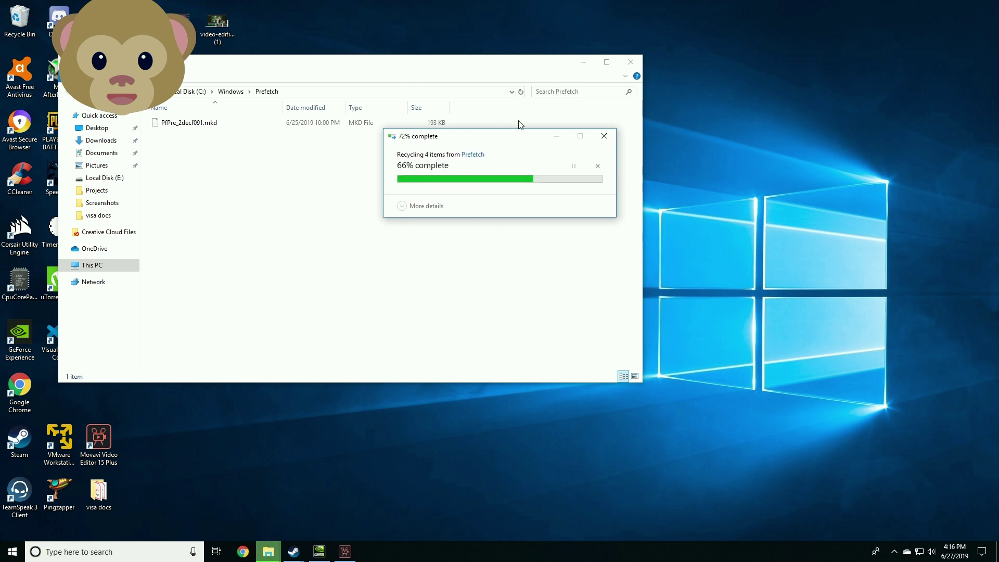
left_click(629, 63)
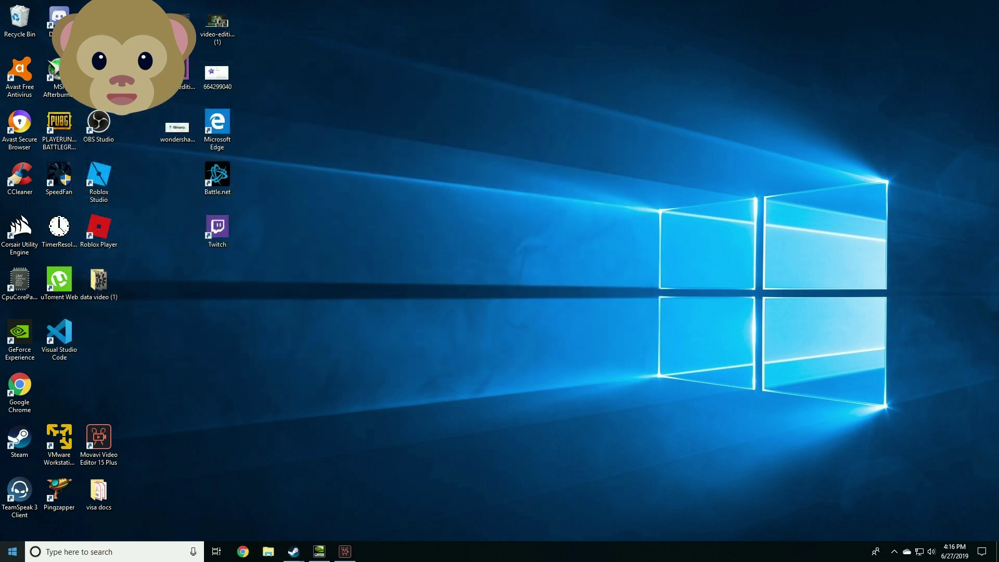
- Open %temp% and delete all temporary files, retrying the one in use
key("super")
type("%temp")
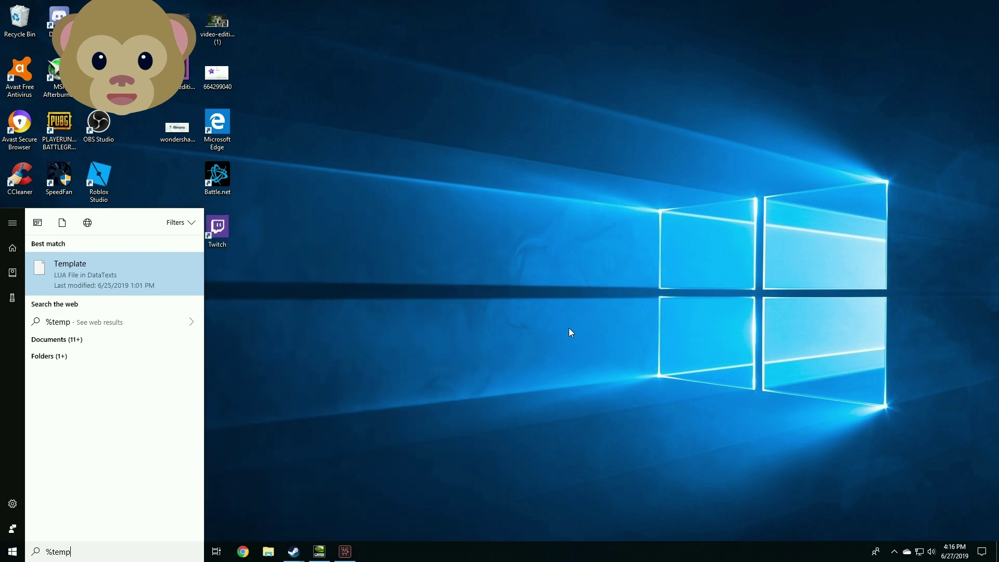
type("%")
key("Return")
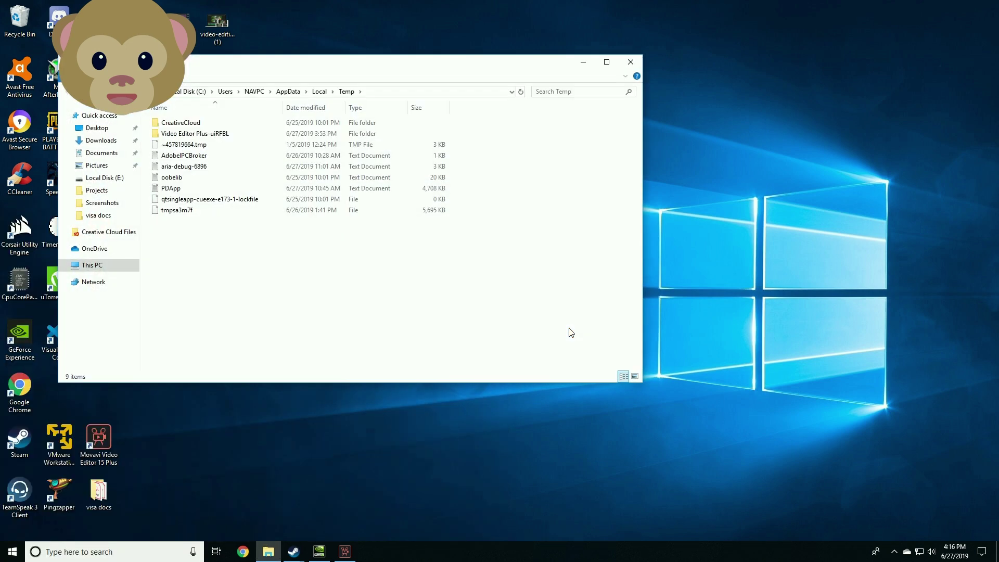
left_click_drag(270, 253, 146, 107)
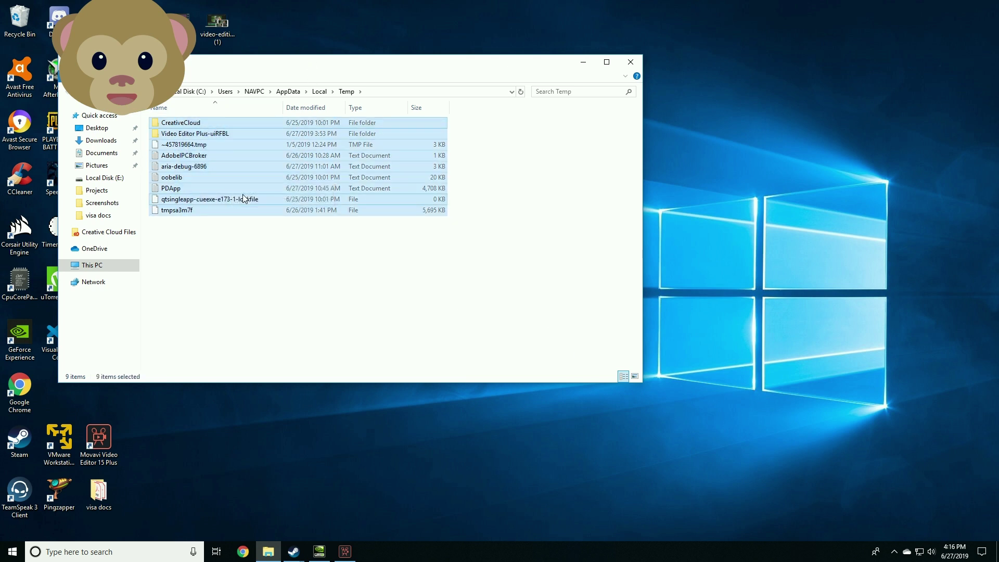
right_click(189, 160)
key("Escape")
right_click(177, 129)
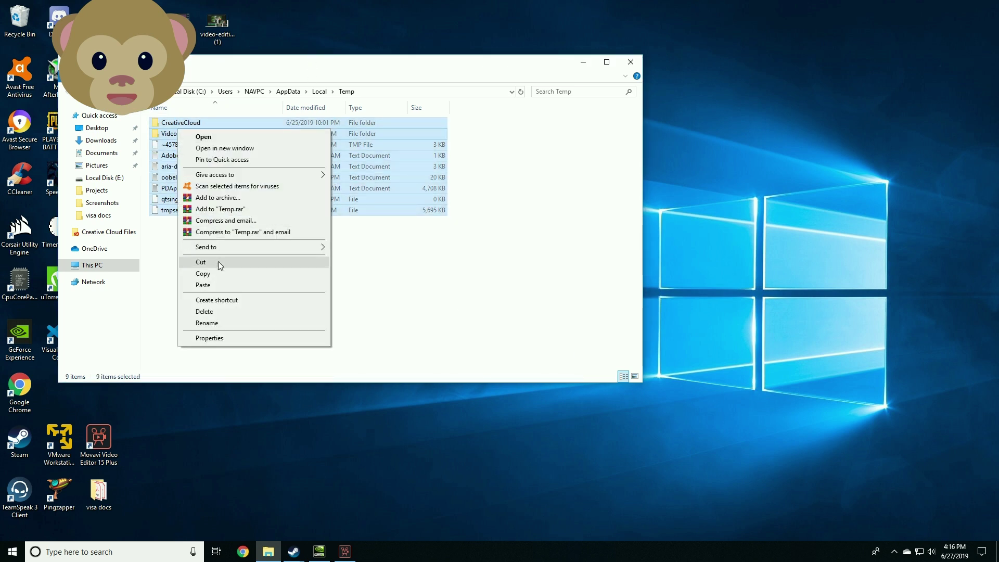
left_click(211, 312)
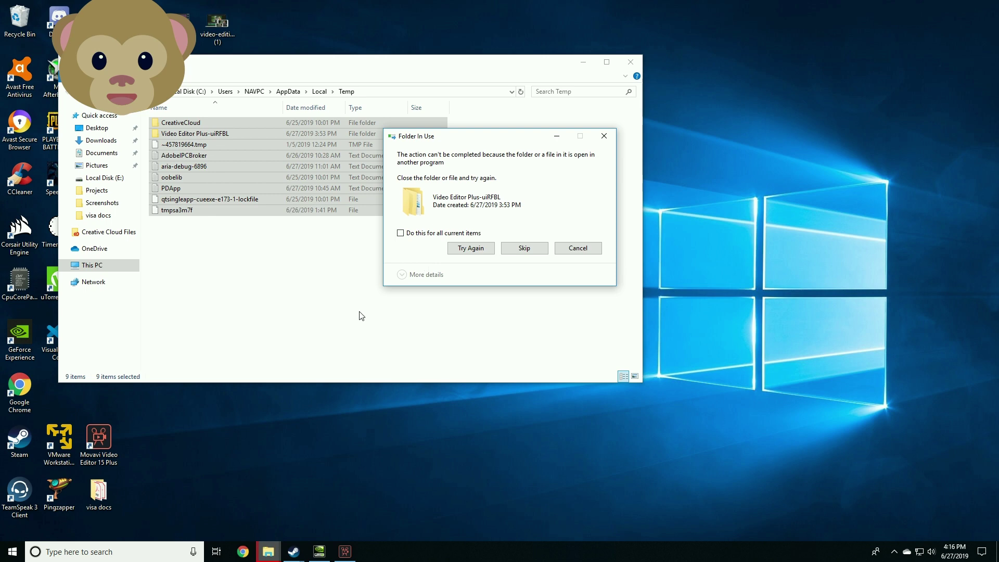
left_click(471, 246)
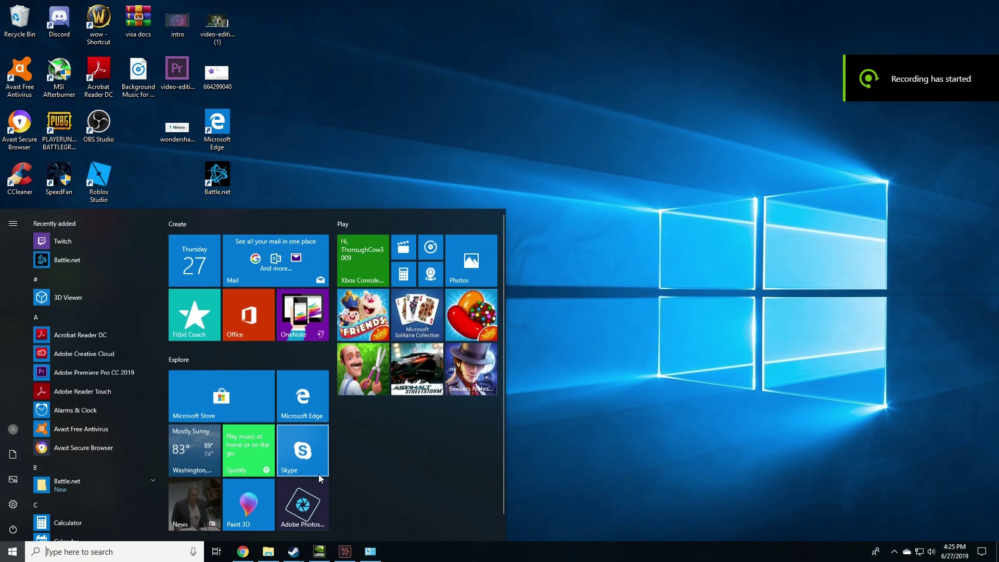
- Check the Power Options settings via powercfg.cpl, then close them
type("powercfg.cpl")
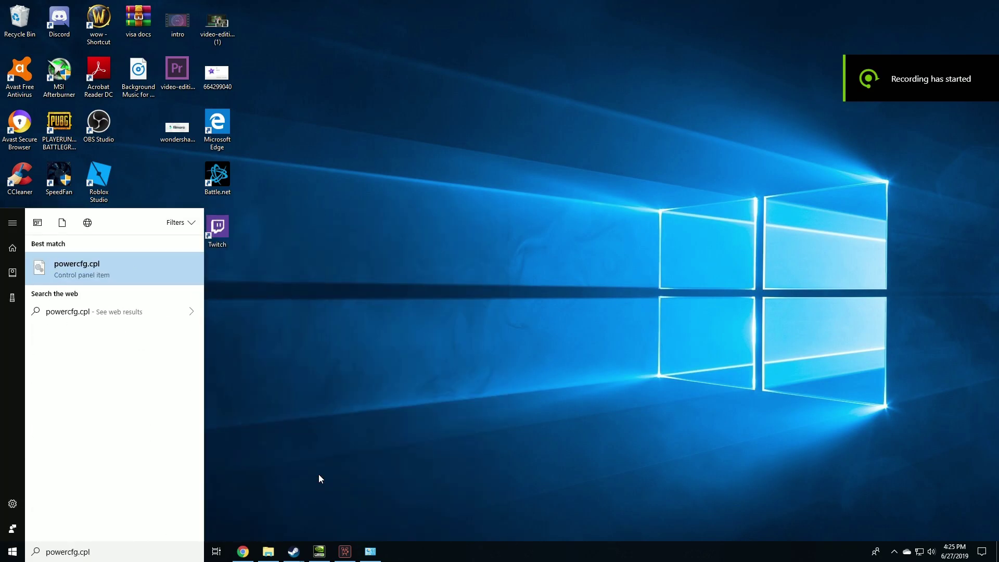
key("Return")
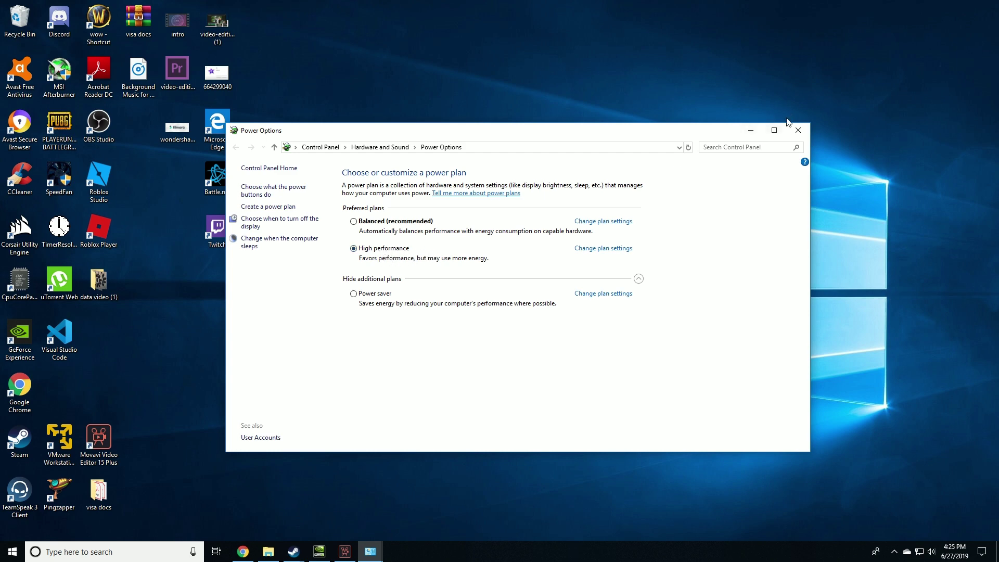
left_click(798, 130)
- From Control Panel's advanced system settings, apply 'Adjust for best performance' in Performance Options
left_click(12, 552)
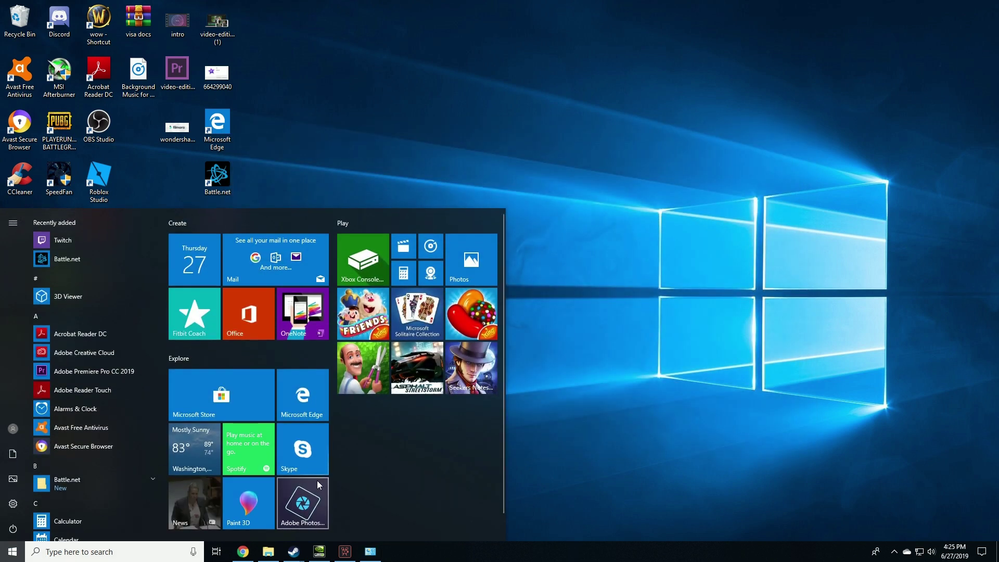
type("control")
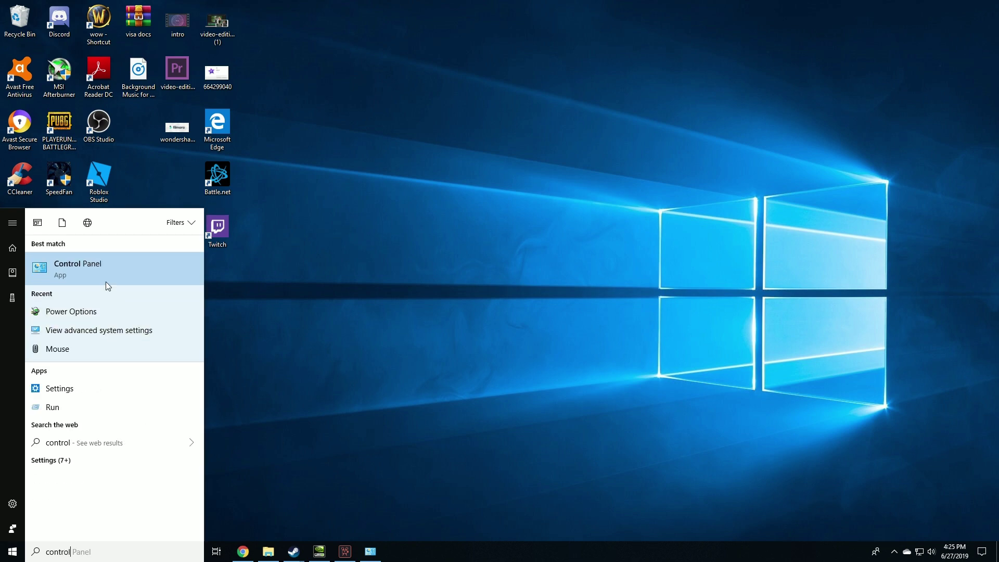
left_click(108, 273)
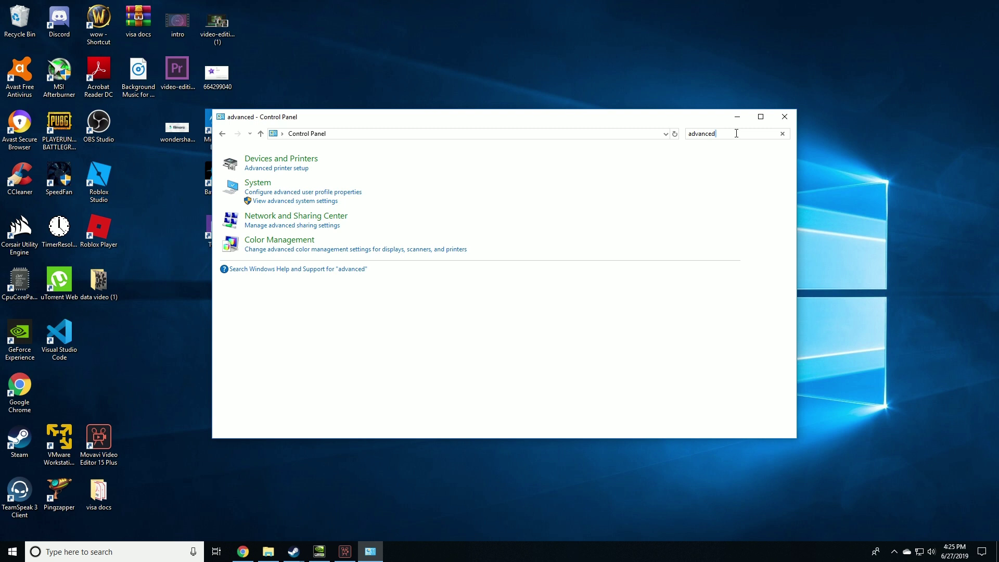
key("ctrl+a")
key("BackSpace")
type("advanced")
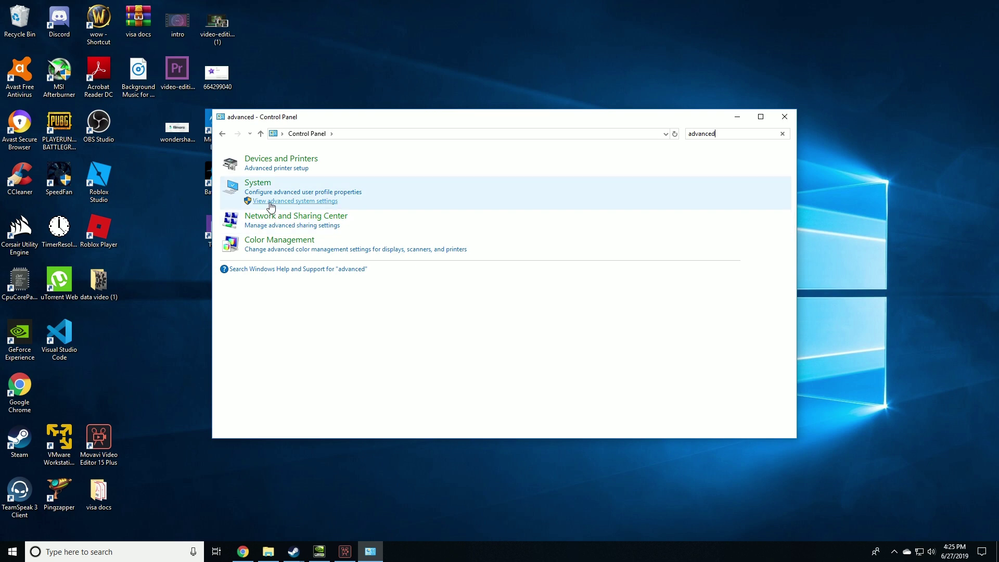
left_click(315, 202)
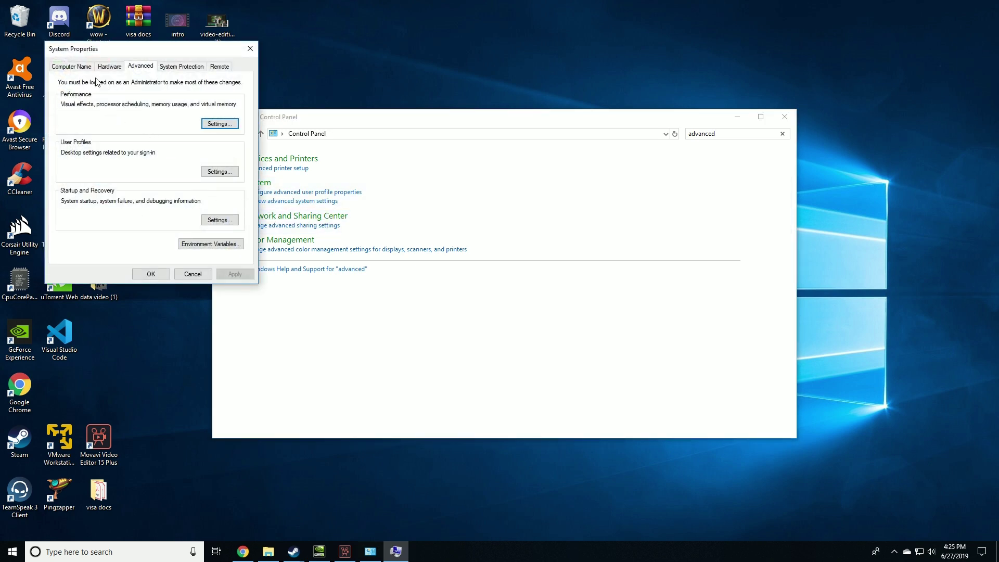
left_click(213, 125)
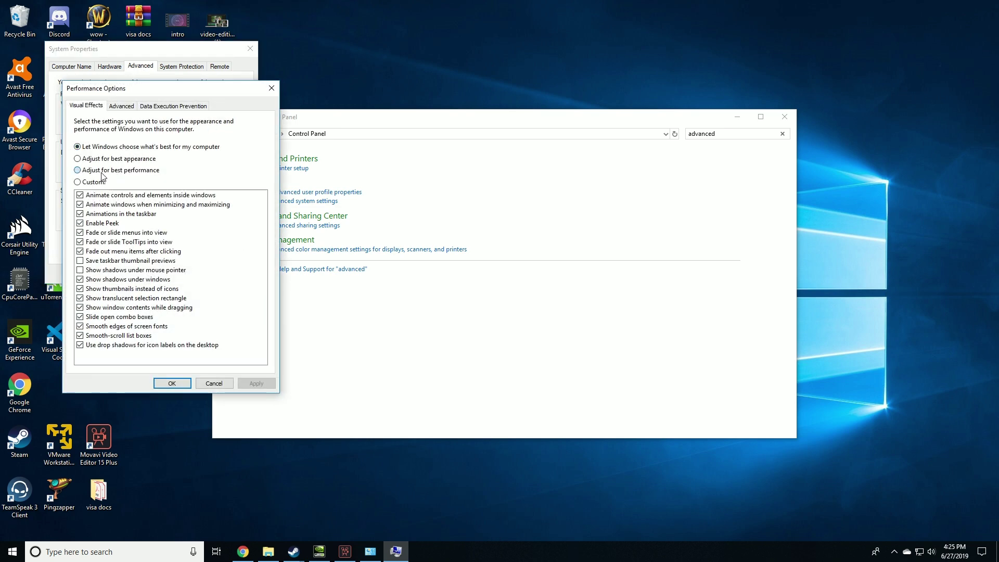
left_click(252, 387)
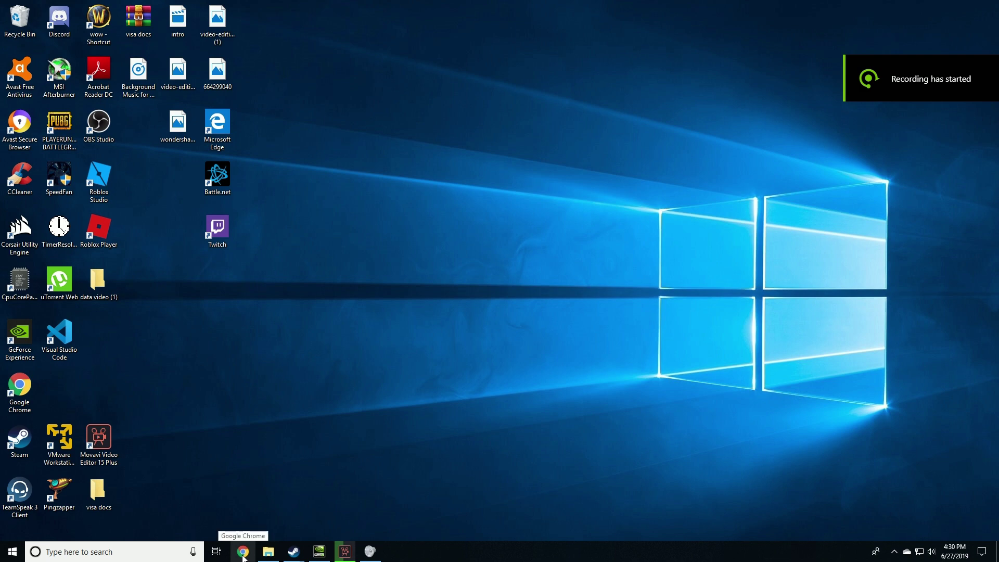
- Go to NVIDIA's GeForce Drivers page in Chrome and view the Product Series list
left_click(243, 551)
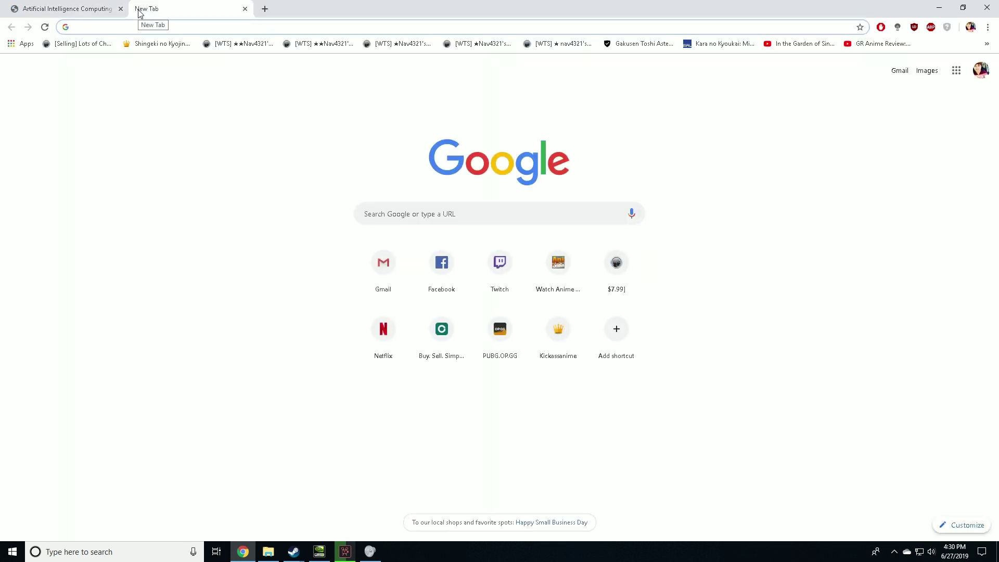
type("amd")
key("Return")
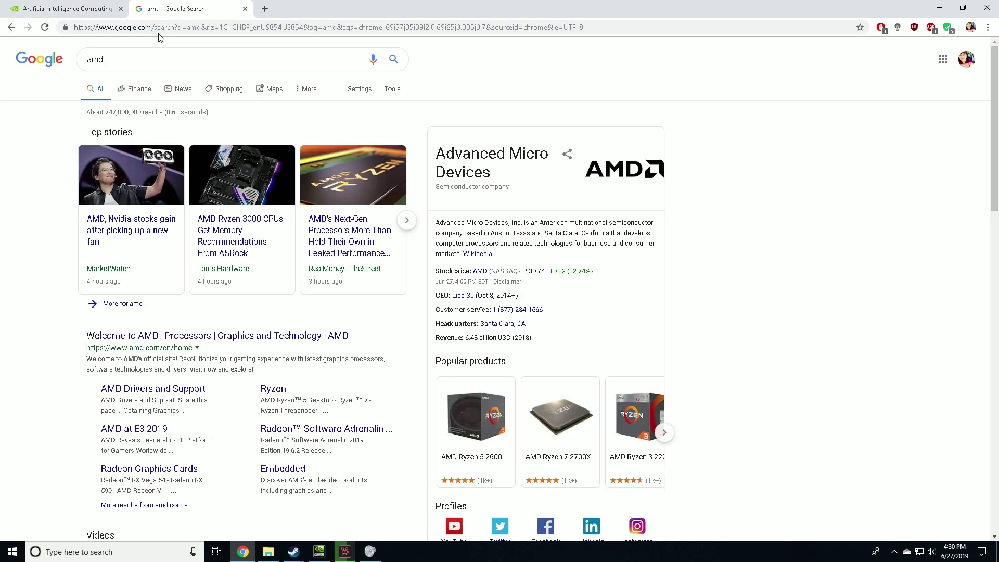
left_click(161, 26)
key("ctrl+Tab")
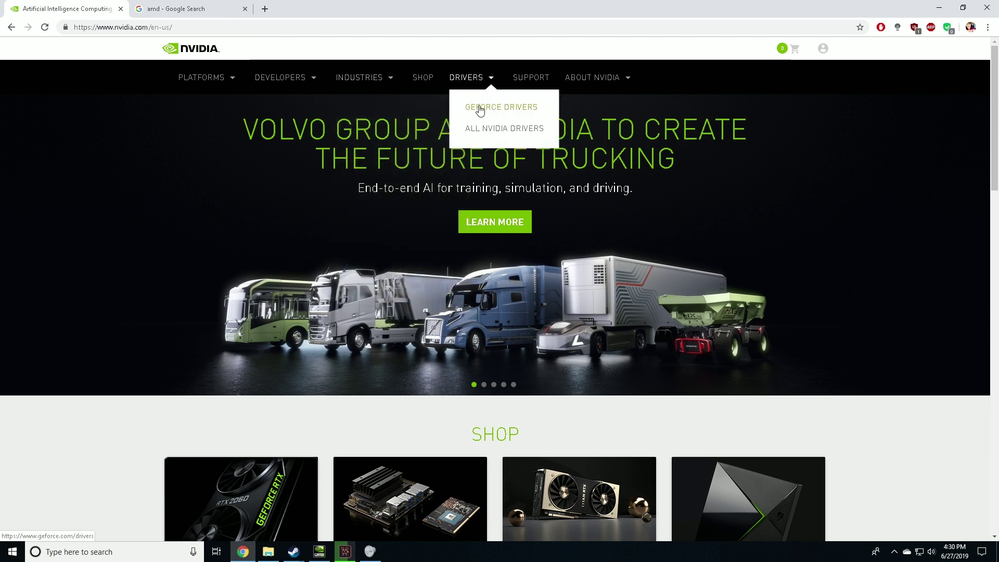
left_click(480, 110)
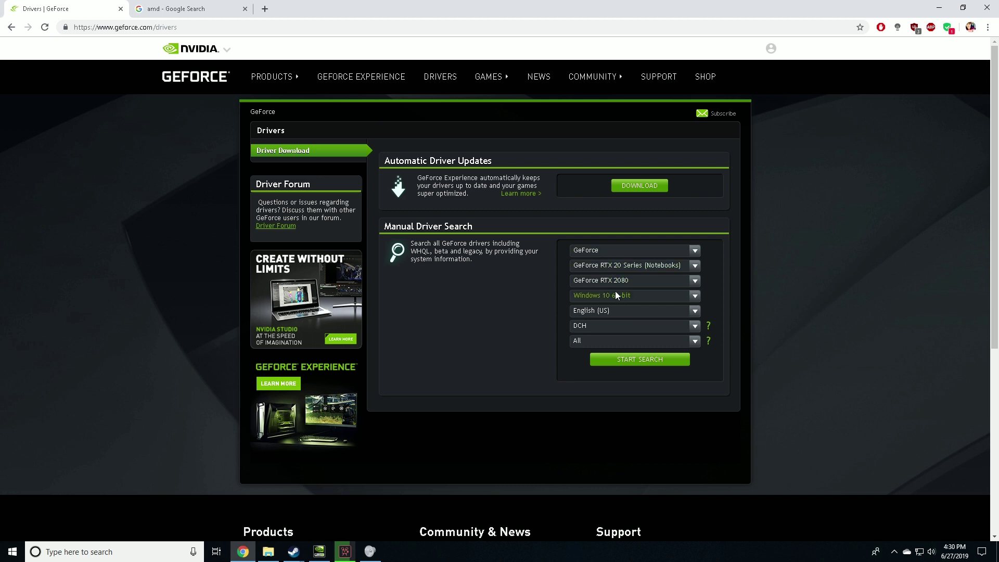
left_click(625, 269)
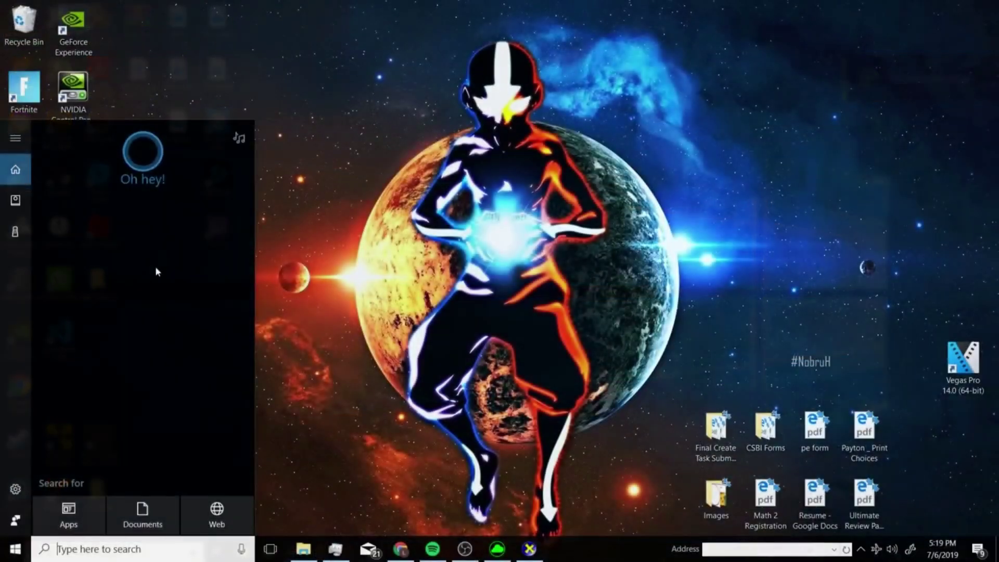
- Launch GeForce Experience, then run dxdiag from the Run dialog
type("ge")
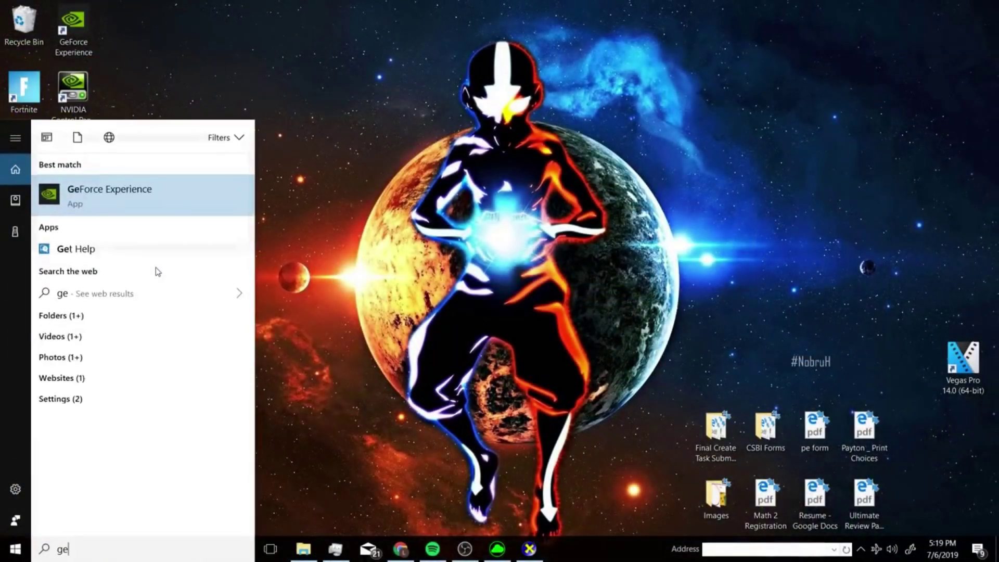
type("force experience")
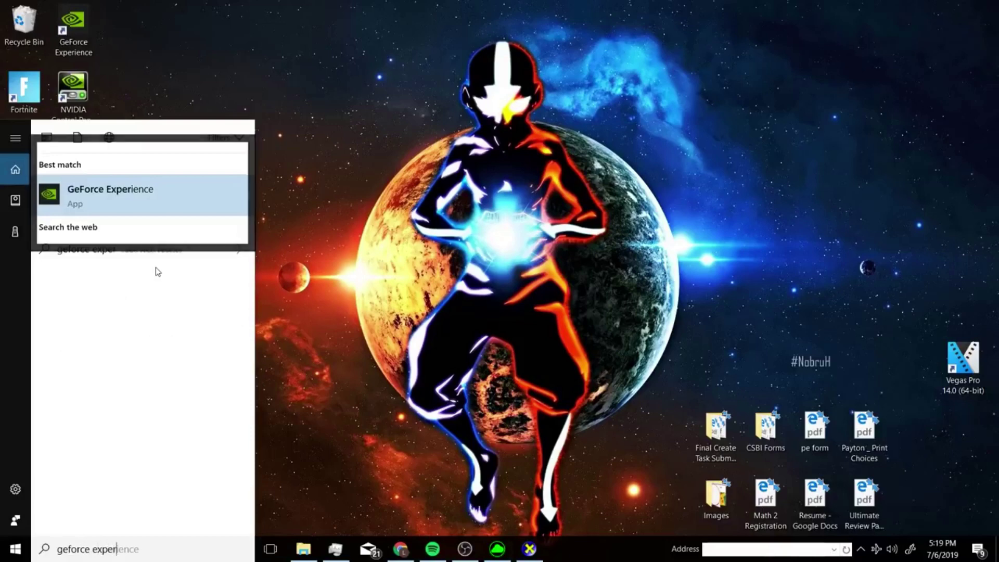
key("Return")
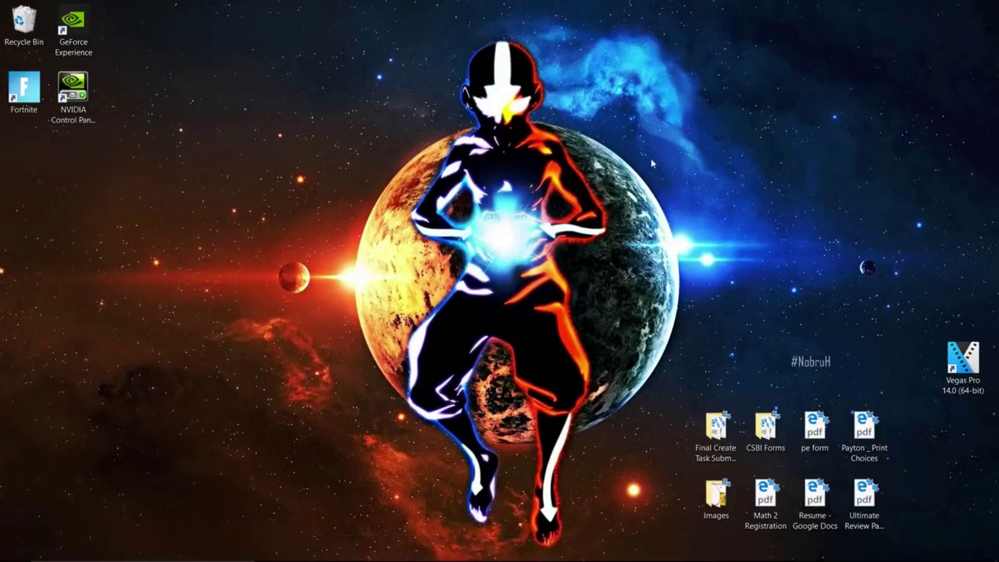
mouse_move(132, 559)
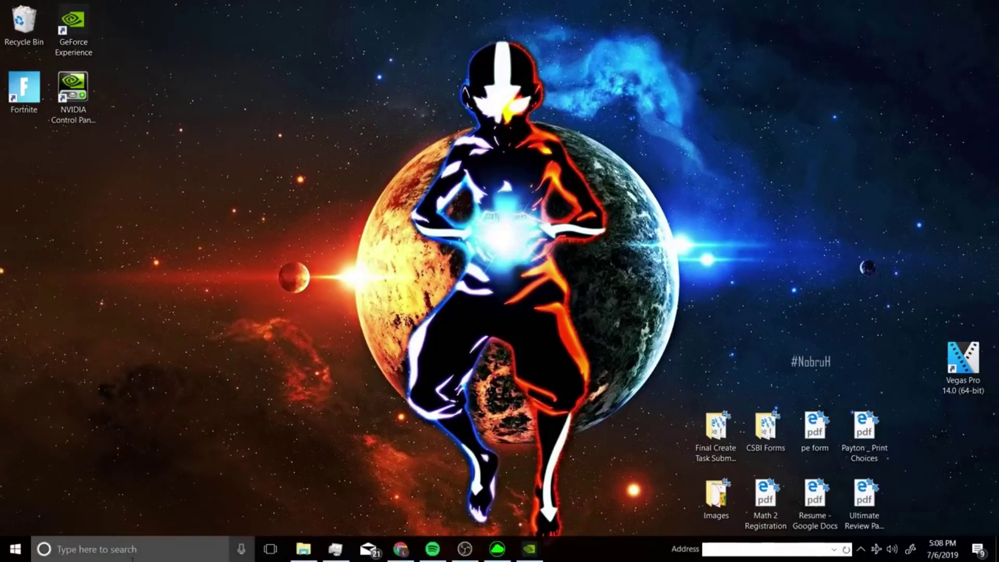
left_click(130, 547)
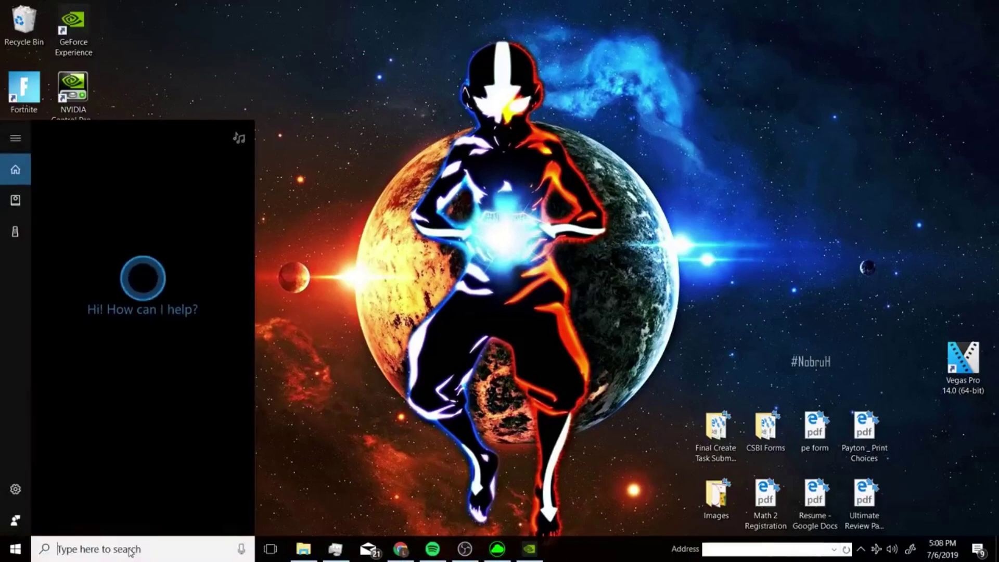
type("run")
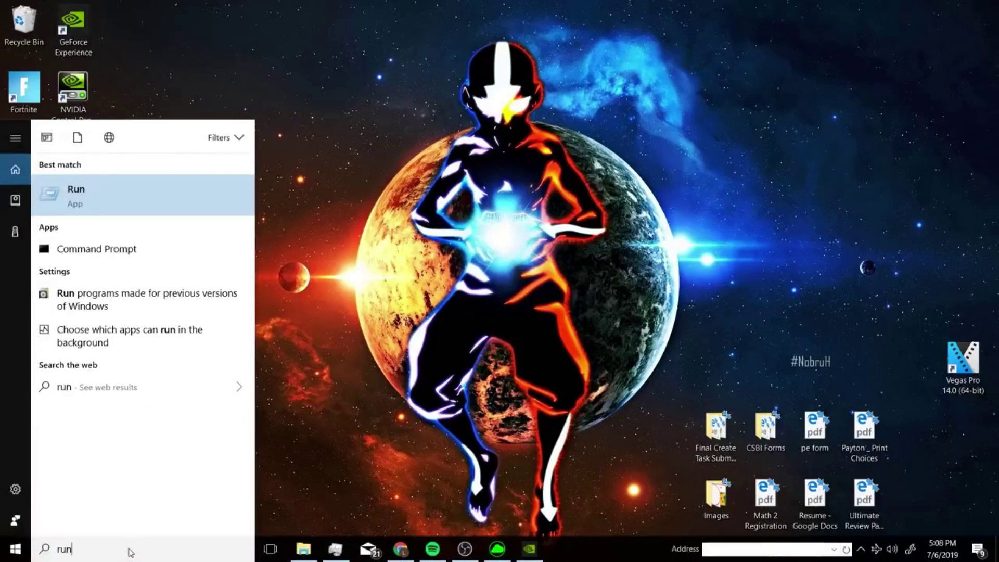
key("Return")
left_click(82, 487)
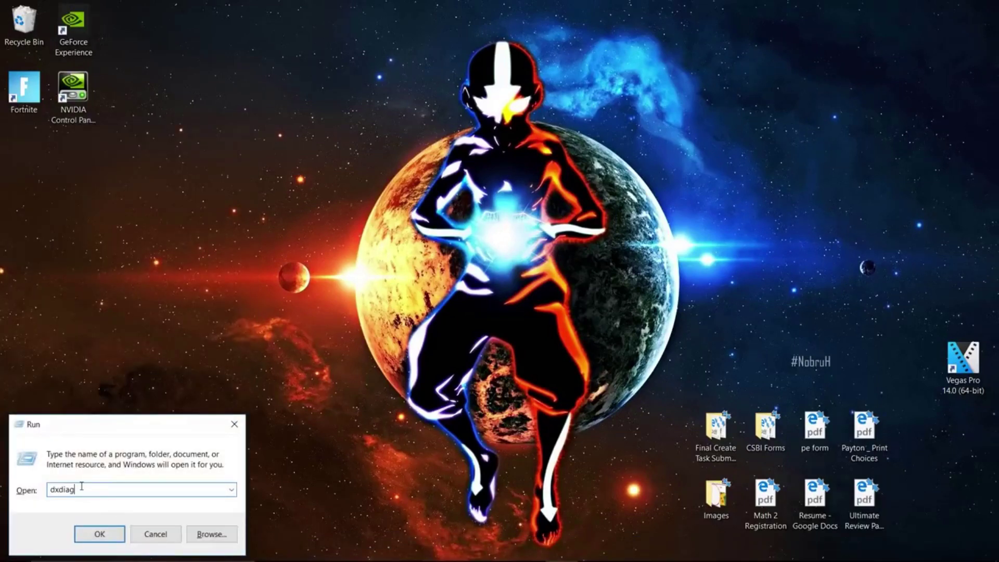
left_click_drag(100, 488, 25, 494)
type("d")
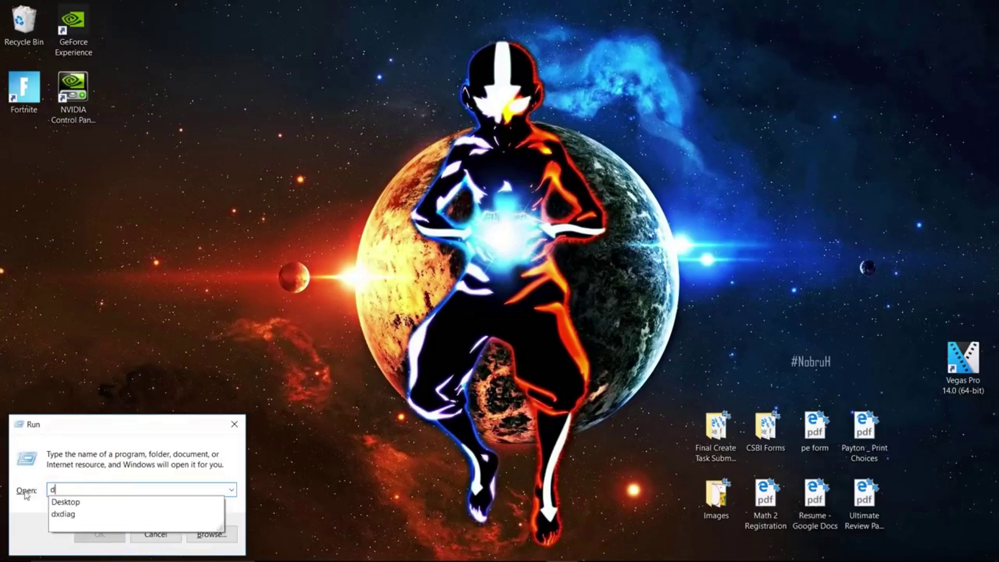
type("xdiag")
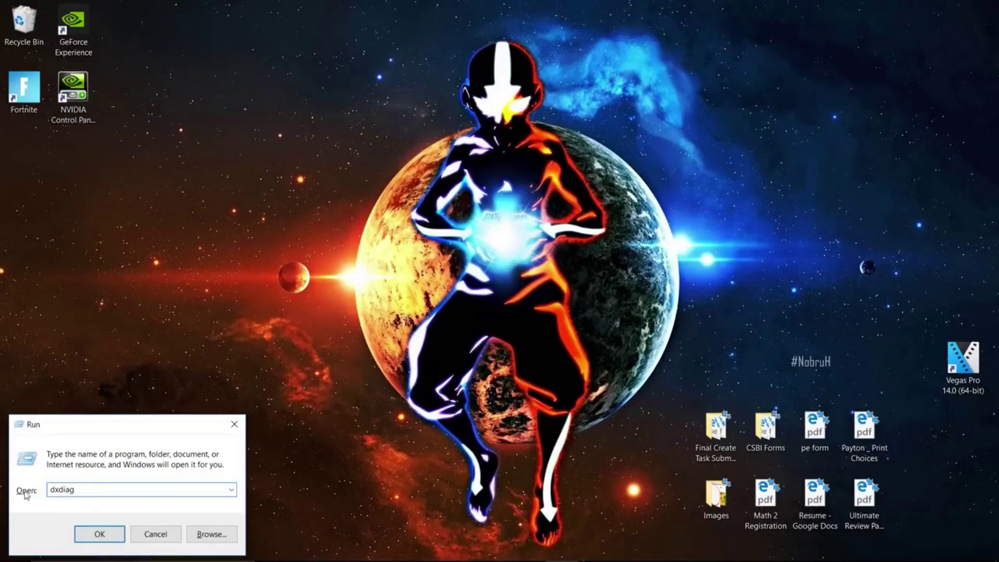
key("Return")
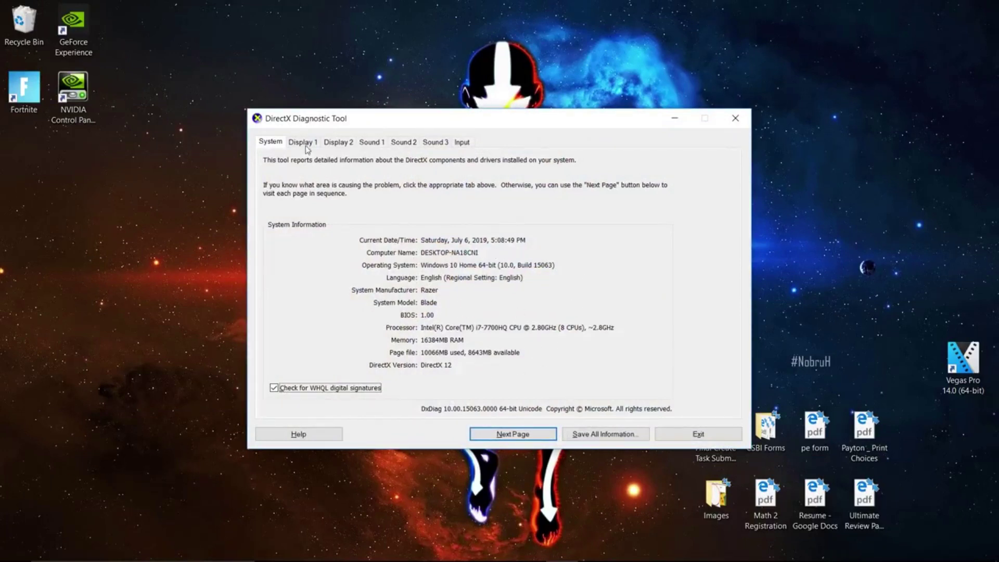
- View the Display 1 tab, then Display 2 showing the NVIDIA GeForce GTX 1060
left_click(304, 142)
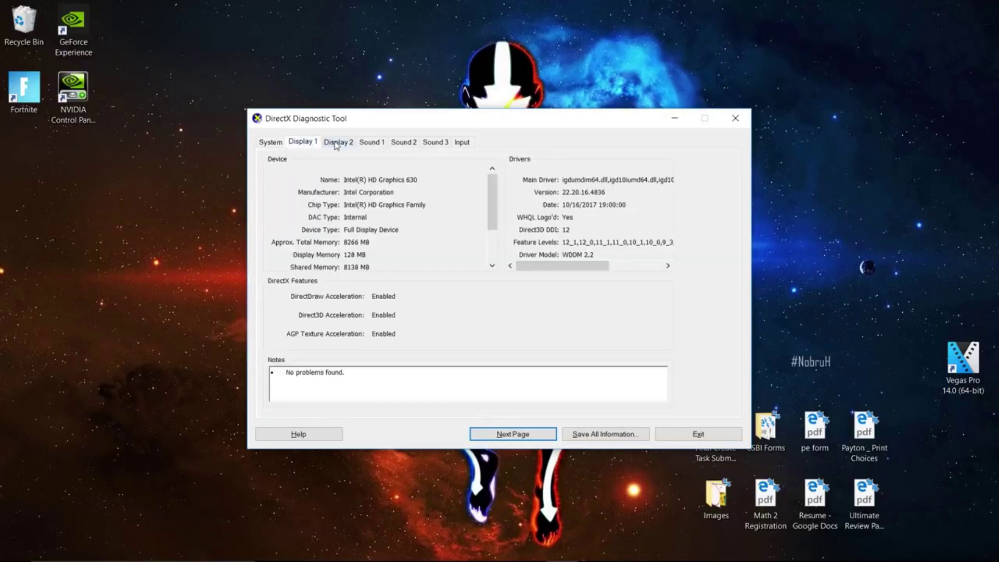
left_click(343, 143)
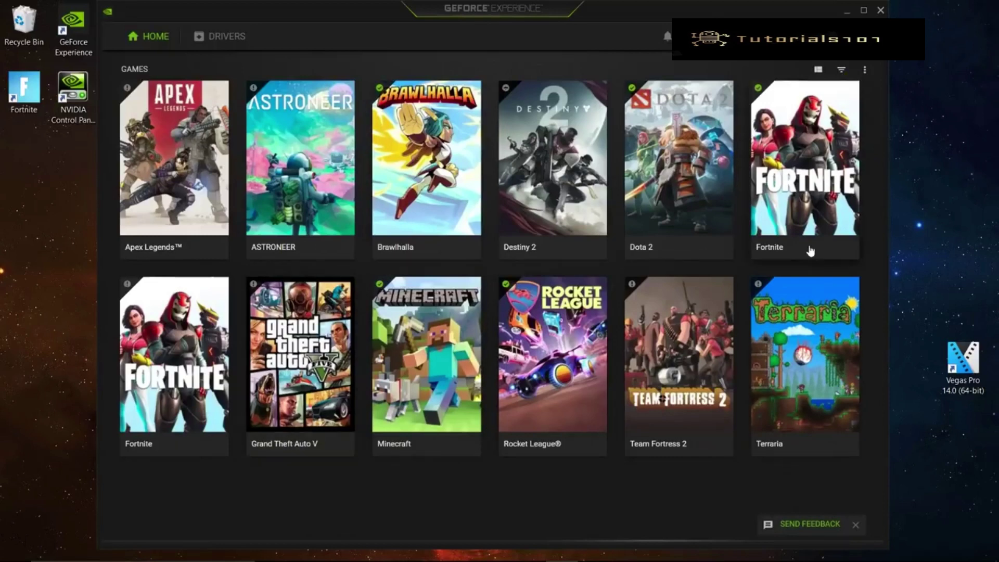
- Open Fortnite's plugged-in custom settings and drag the Optimize slider to Performance
mouse_move(823, 211)
left_click(816, 179)
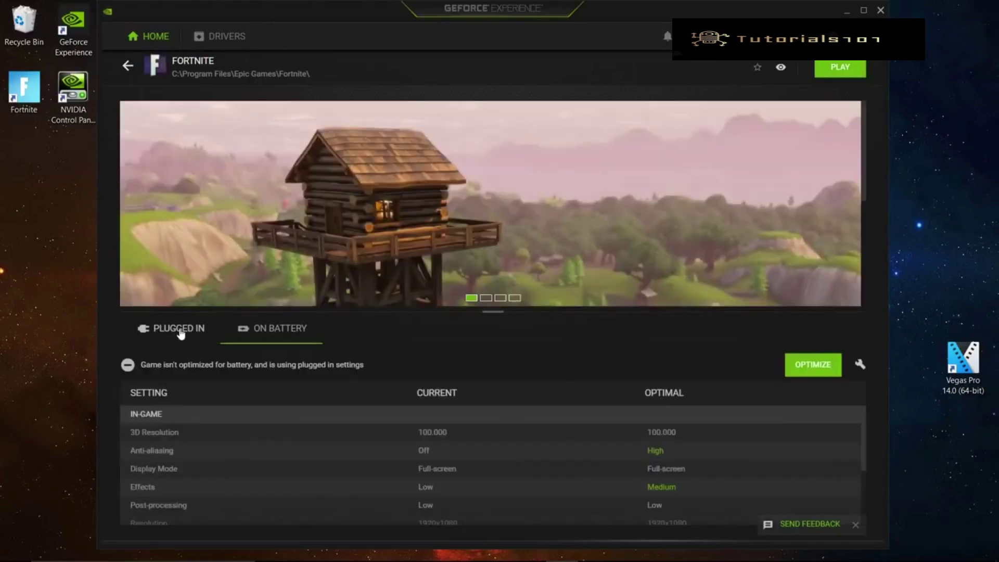
left_click(183, 329)
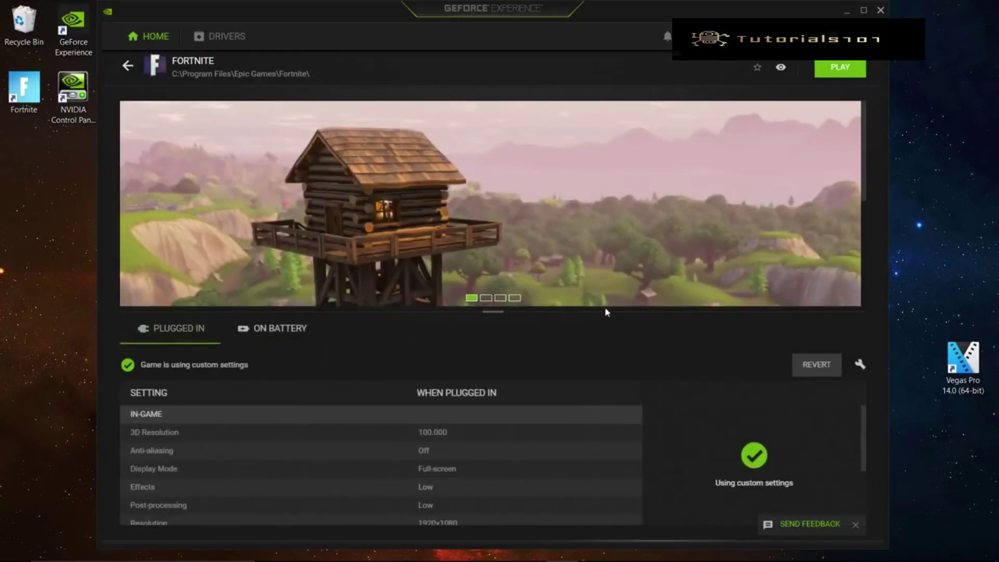
left_click(859, 363)
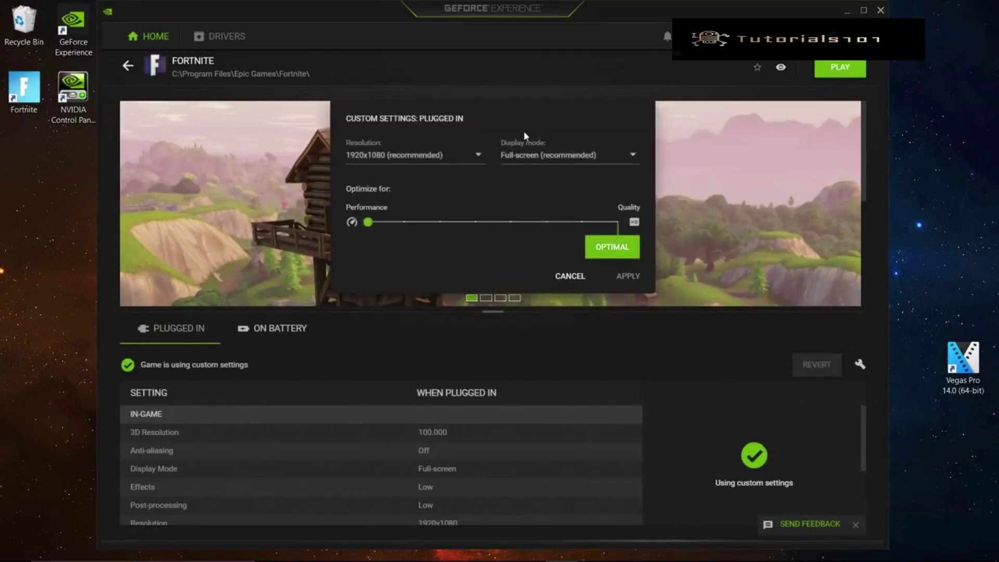
mouse_move(368, 224)
left_mouse_down()
mouse_move(615, 223)
mouse_move(368, 232)
left_mouse_up()
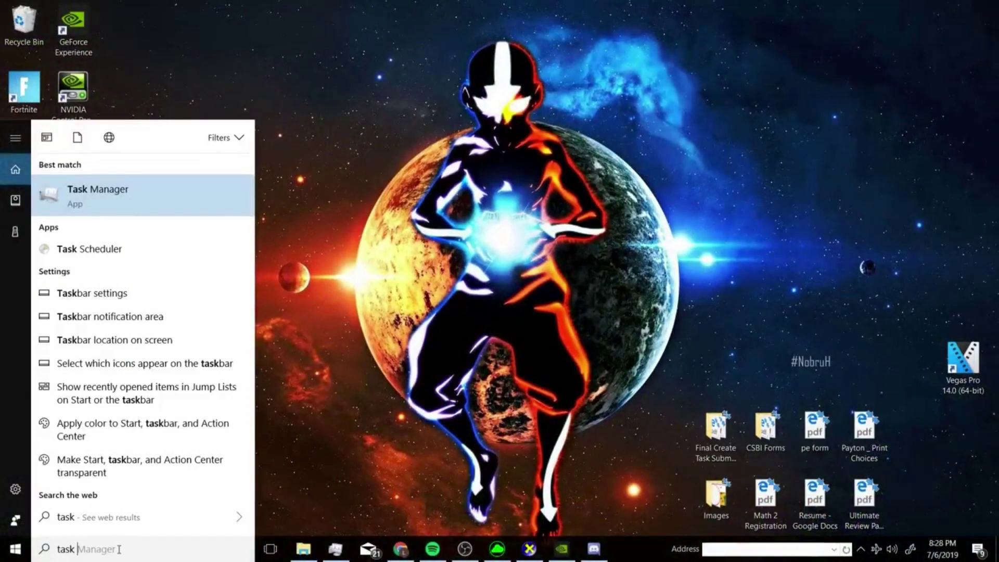
- Open Task Manager, sort by memory, and show Set priority for a chrome.exe process
key("Return")
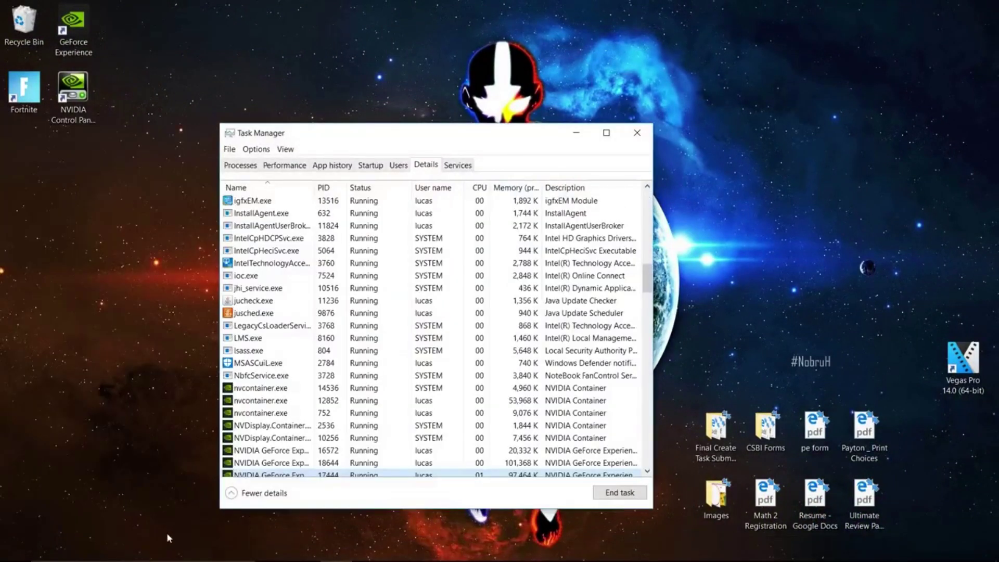
scroll(456, 419, "up", 15)
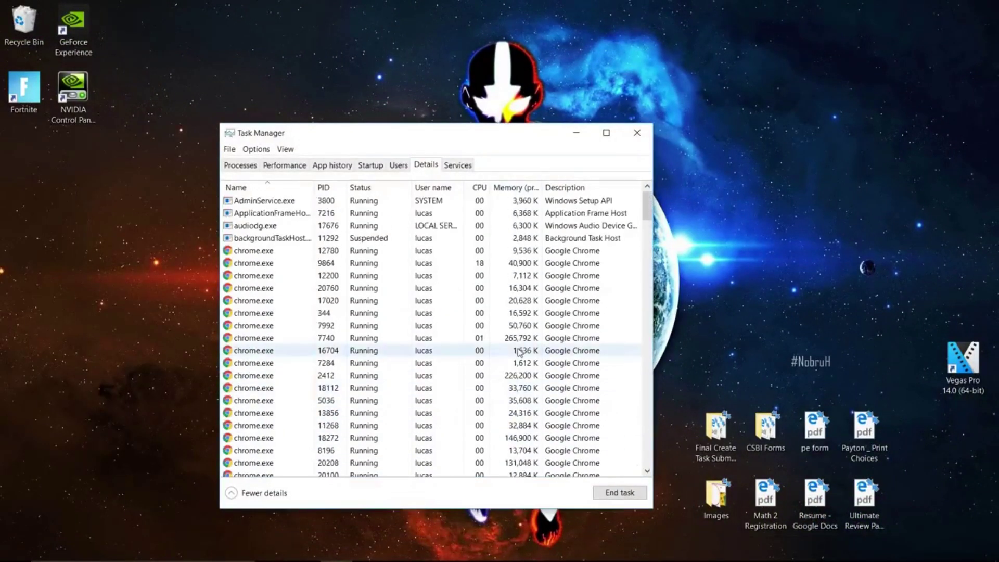
left_click(240, 165)
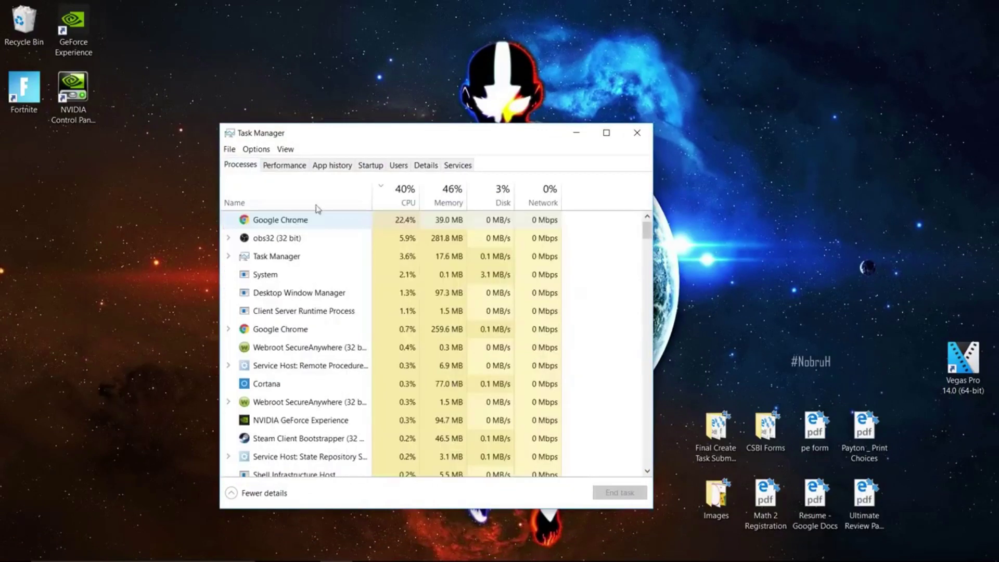
left_click(447, 196)
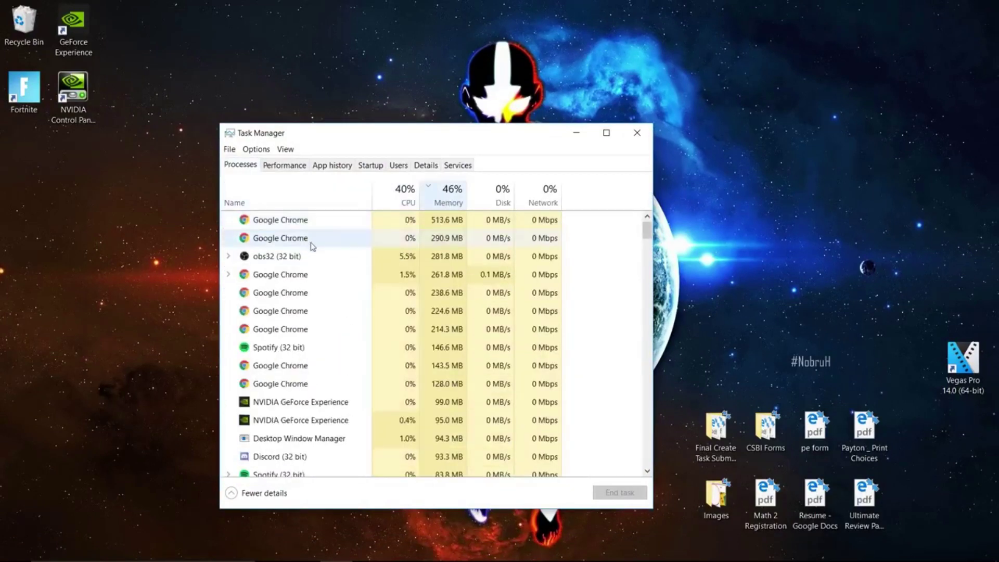
right_click(351, 217)
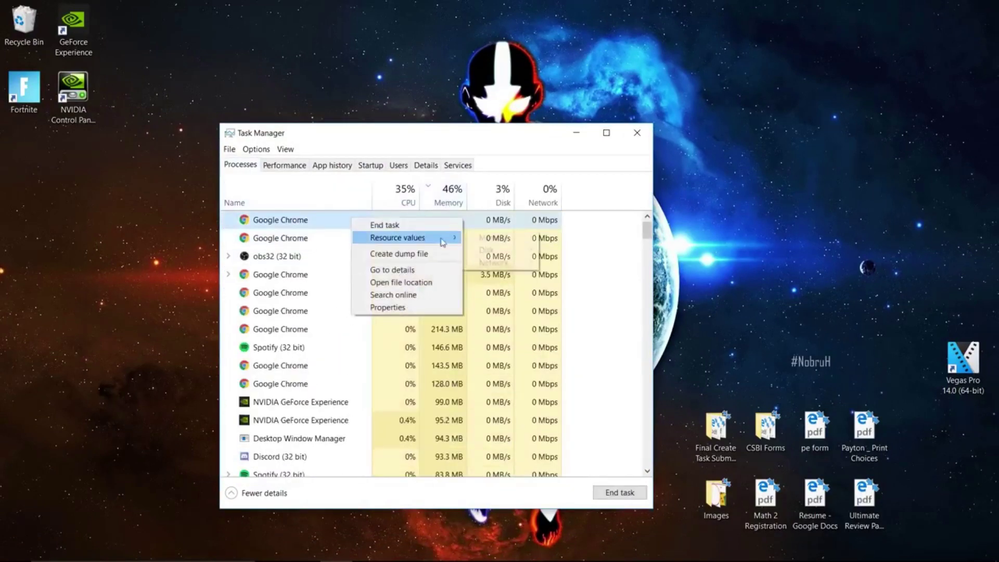
left_click(420, 270)
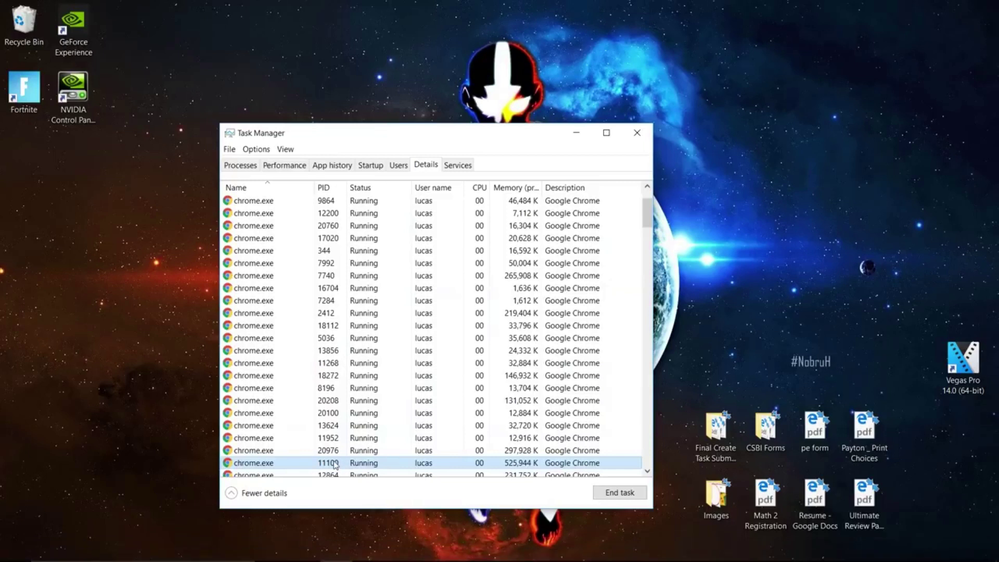
right_click(335, 463)
mouse_move(416, 347)
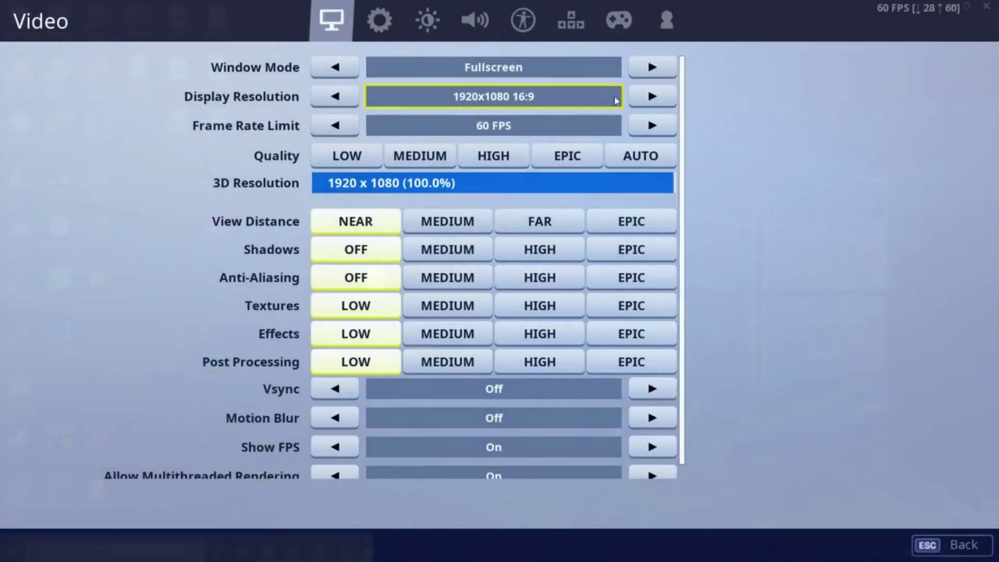
left_click(650, 71)
left_click(650, 72)
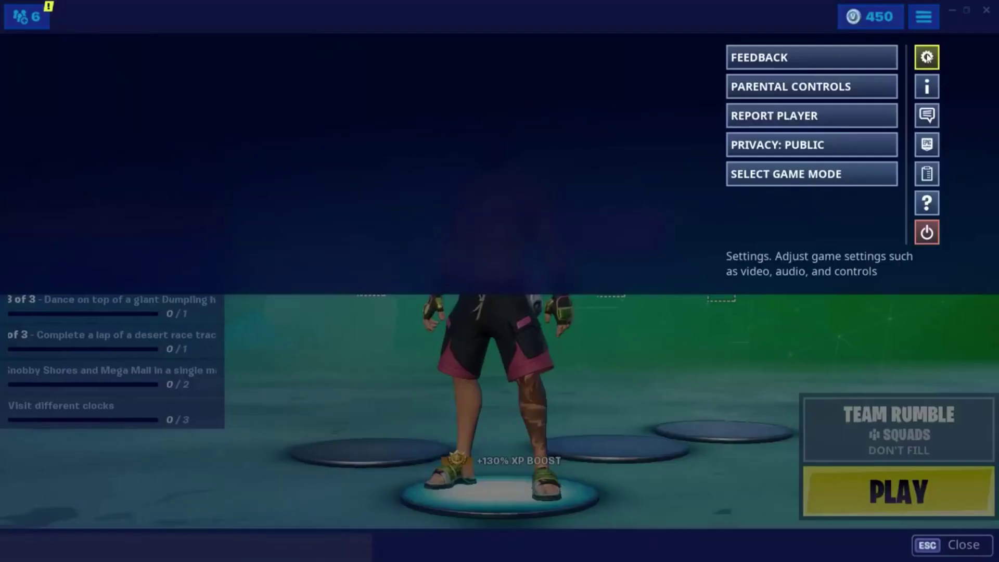
left_click(926, 58)
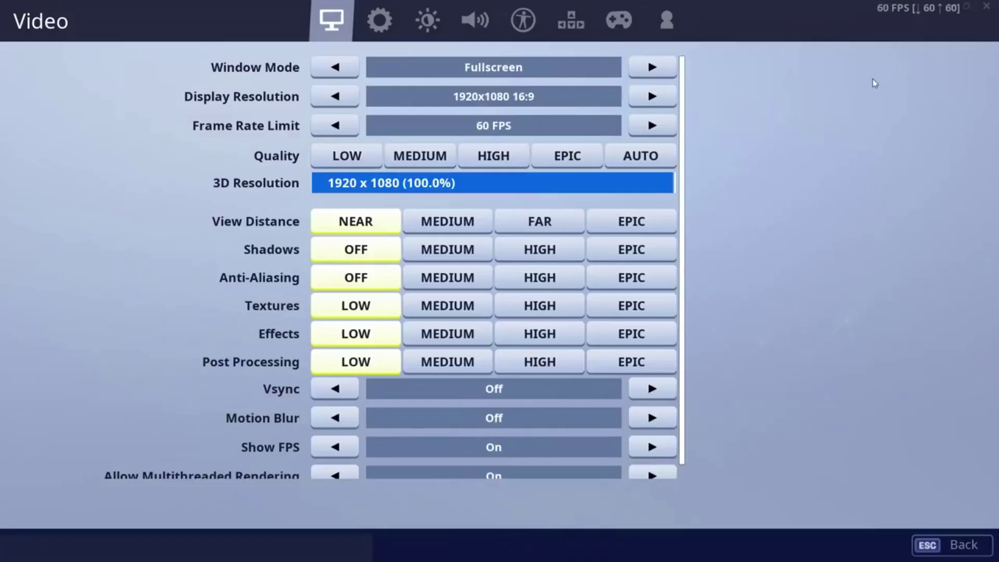
left_click(659, 68)
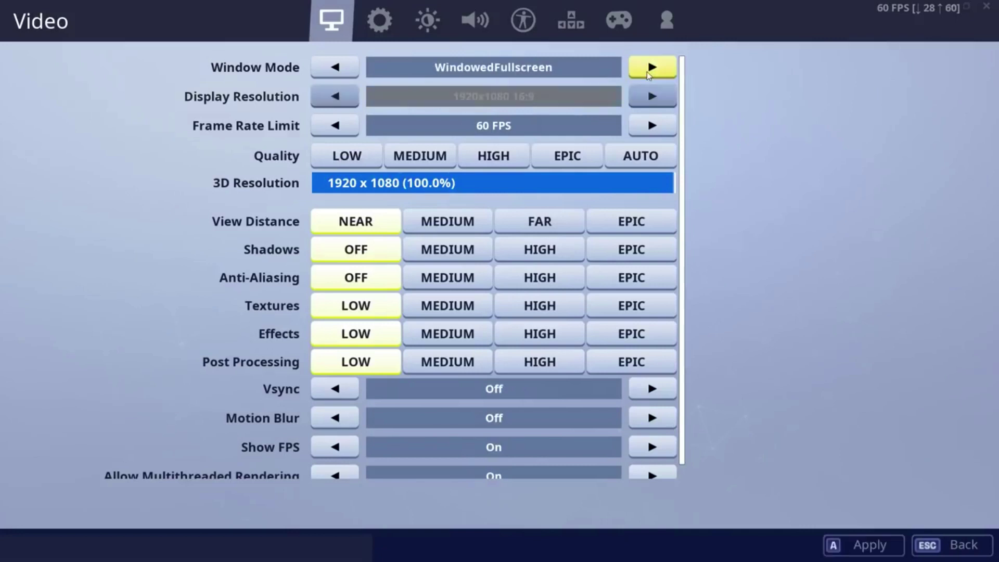
left_click(651, 70)
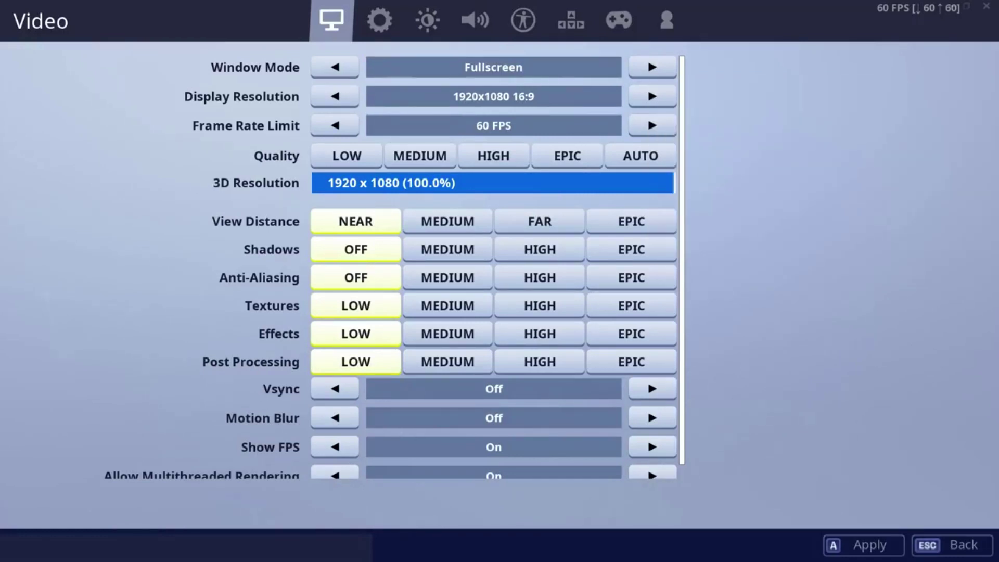
left_click(652, 125)
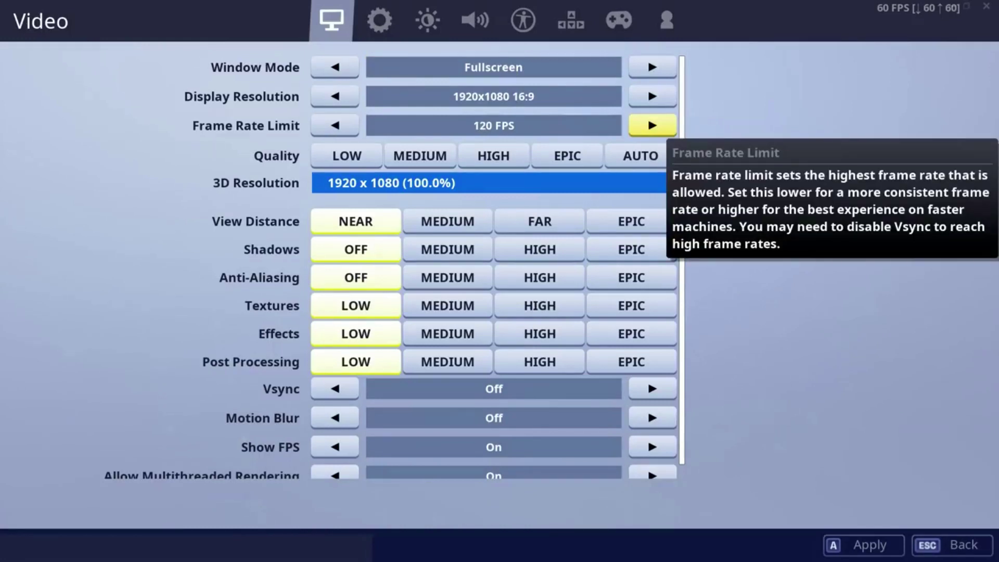
left_click(651, 125)
left_click(652, 126)
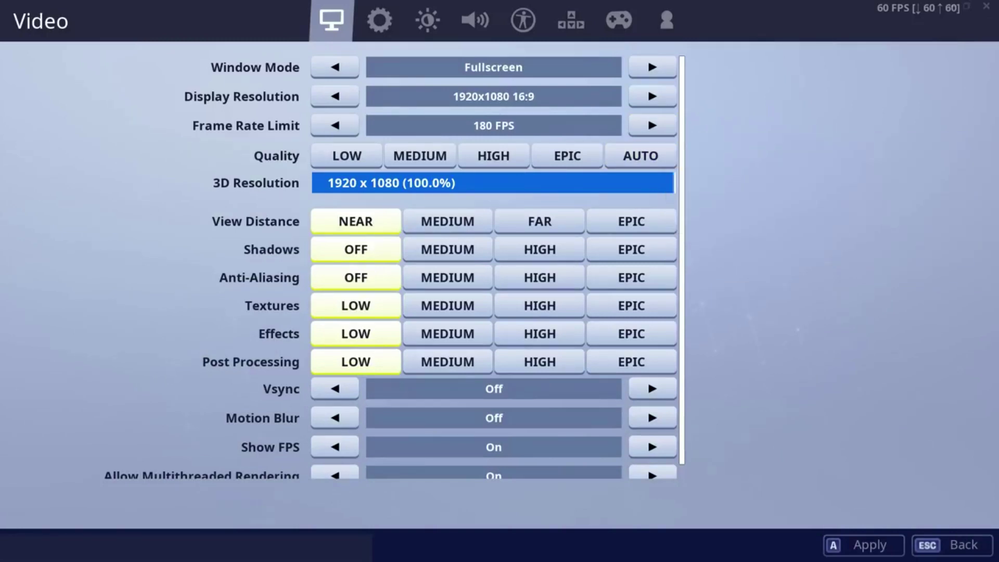
left_click(651, 125)
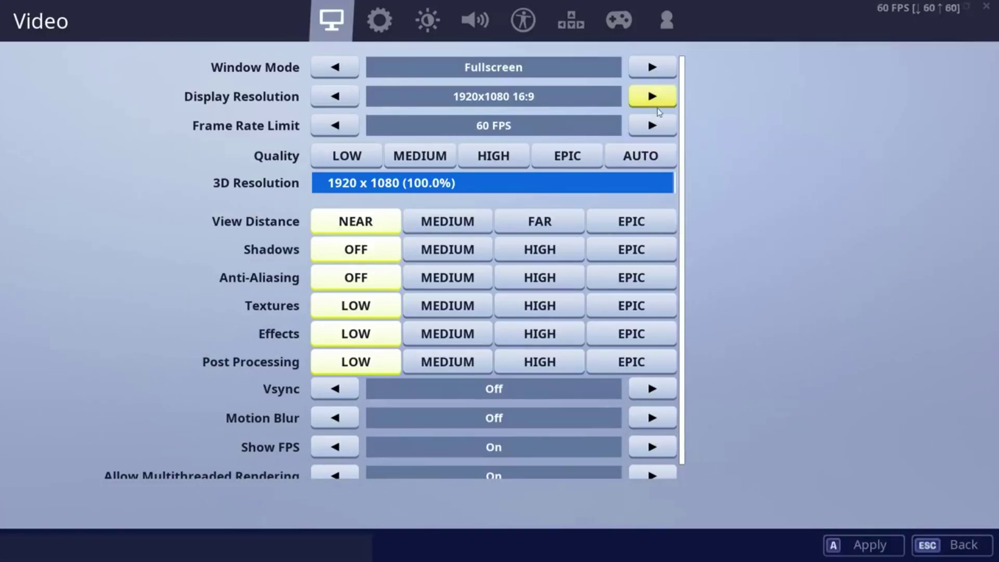
left_click(341, 96)
left_click(341, 96)
left_click(341, 96)
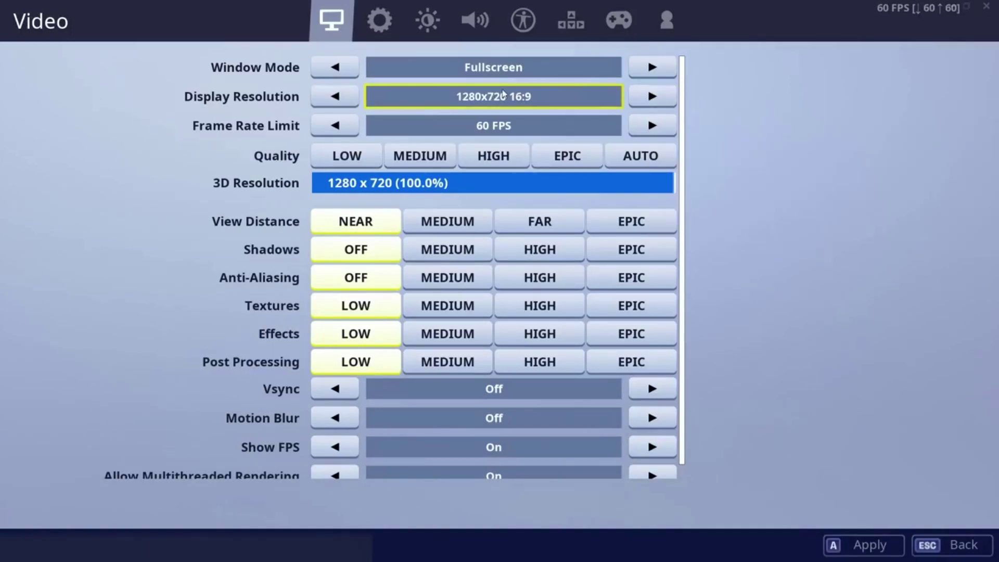
mouse_move(610, 106)
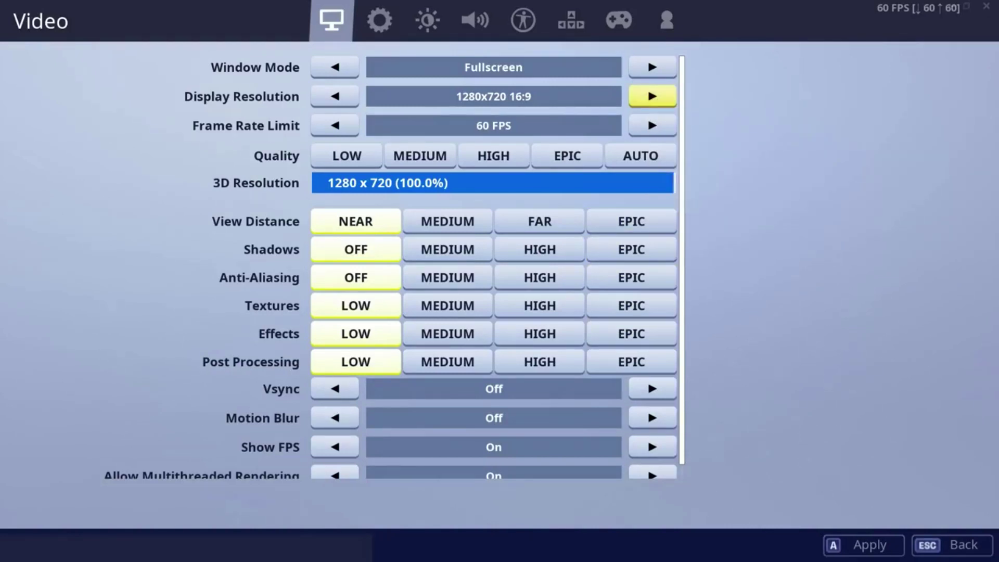
left_click(652, 96)
left_click(652, 97)
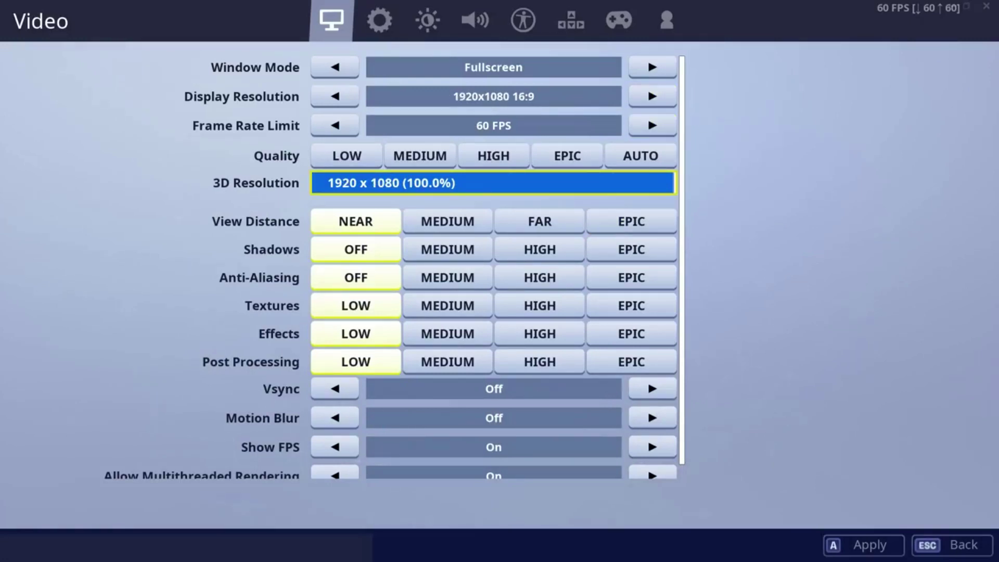
- Apply the video settings and review Vsync, Motion Blur and Multithreaded Rendering
key("a")
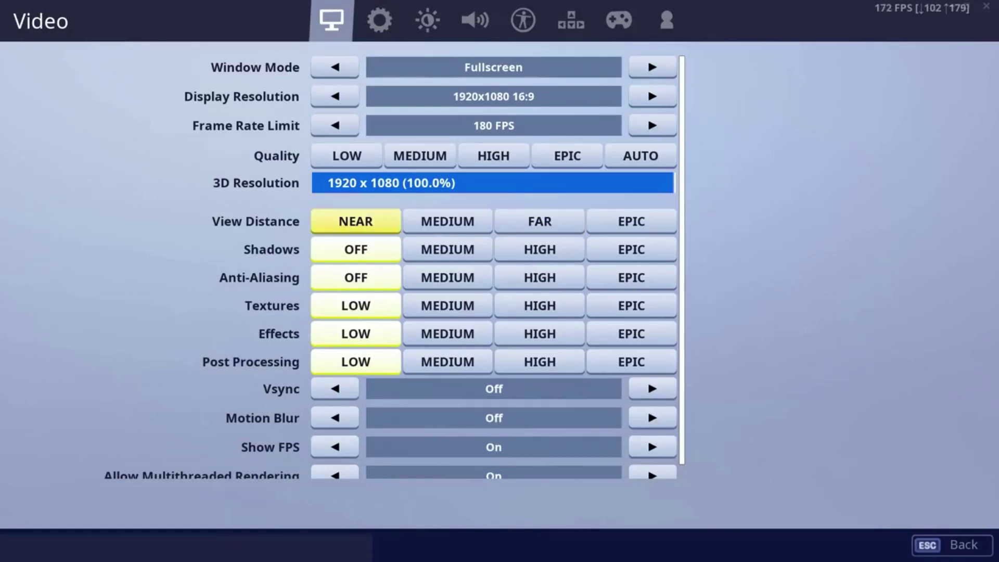
scroll(336, 389, "down", 1)
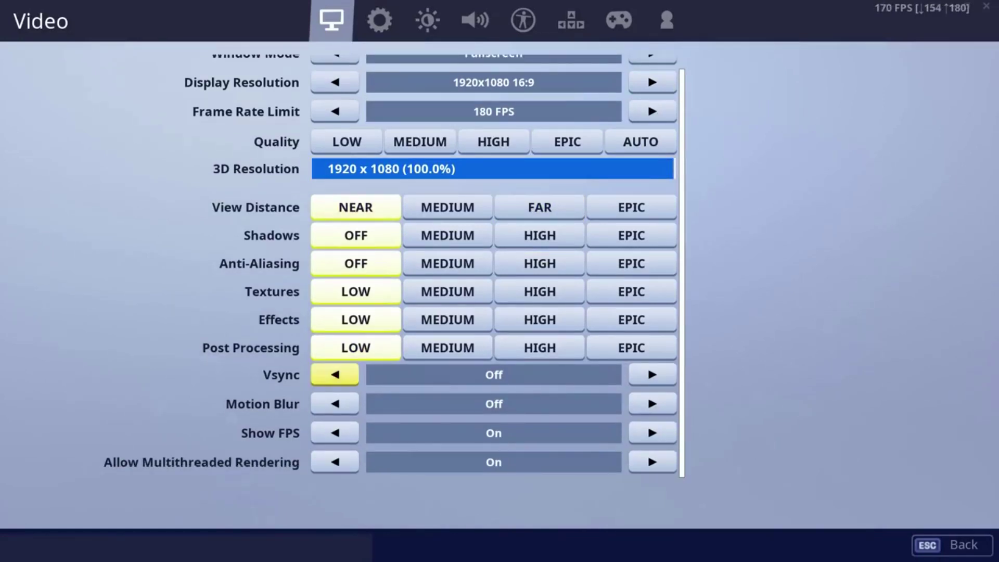
mouse_move(335, 404)
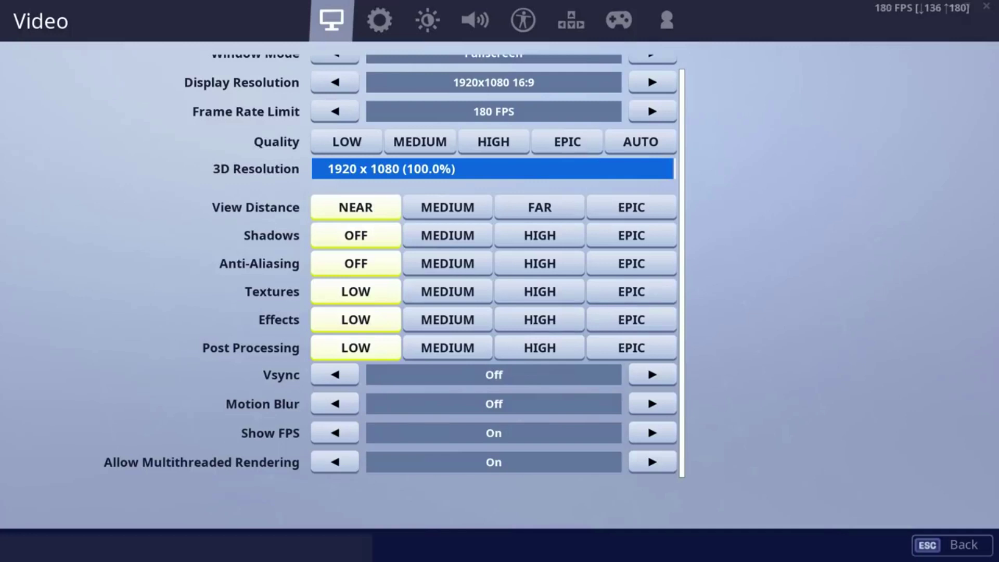
mouse_move(335, 462)
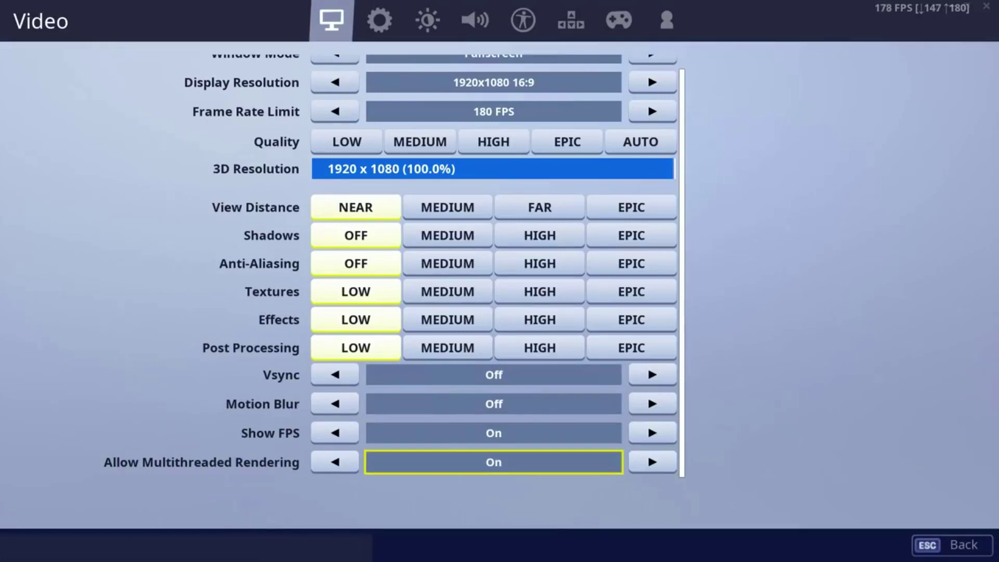
mouse_move(493, 462)
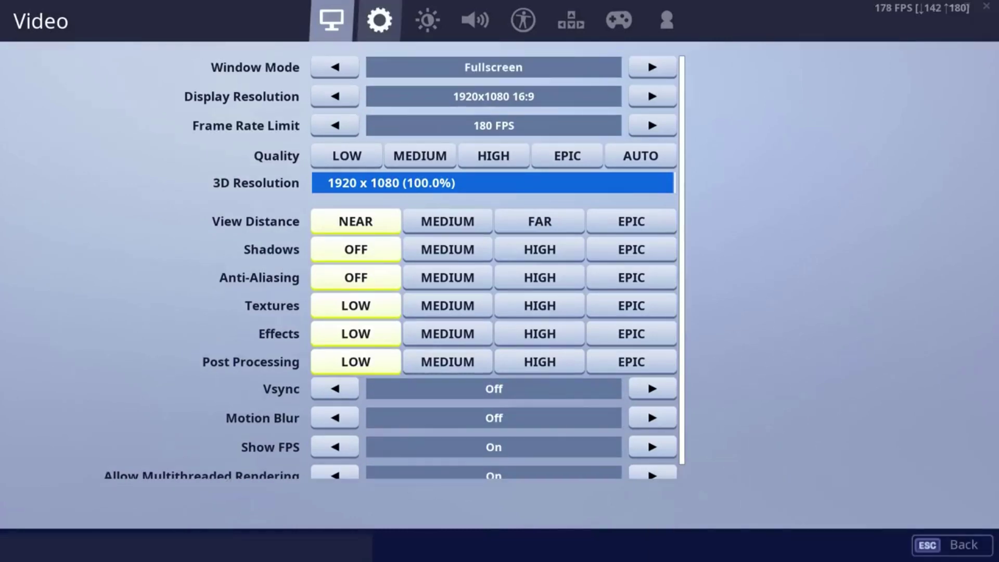
left_click(380, 20)
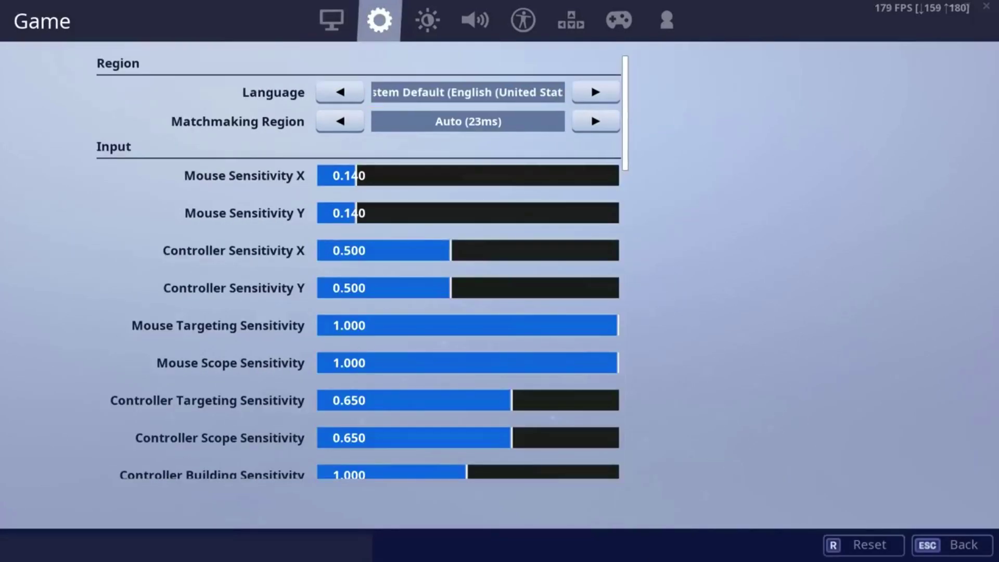
- Toggle Record Replays, Large Team and Creative Mode Replays, leaving each Off
scroll(359, 260, "down", 6)
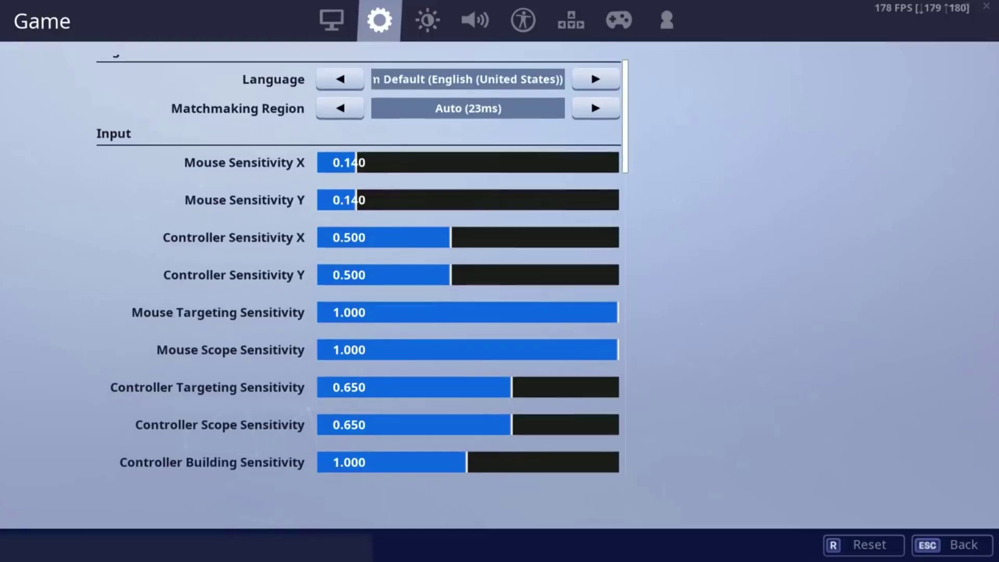
scroll(359, 261, "down", 14)
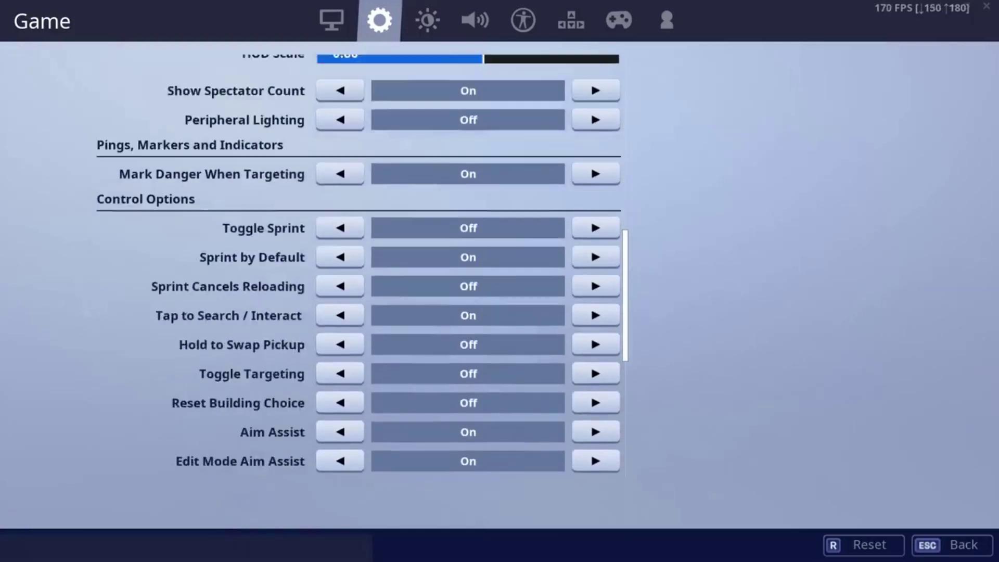
scroll(359, 260, "down", 1)
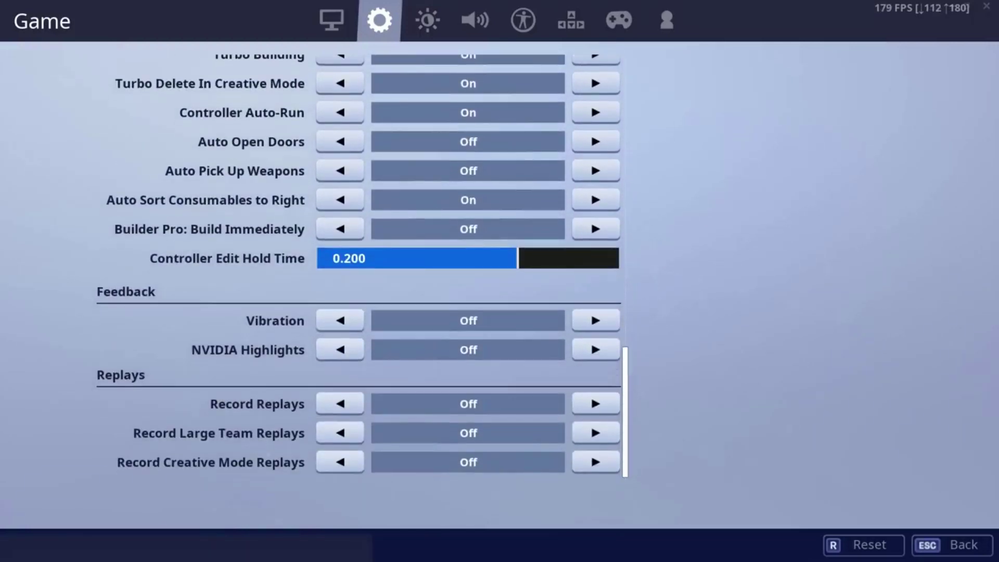
left_click(339, 404)
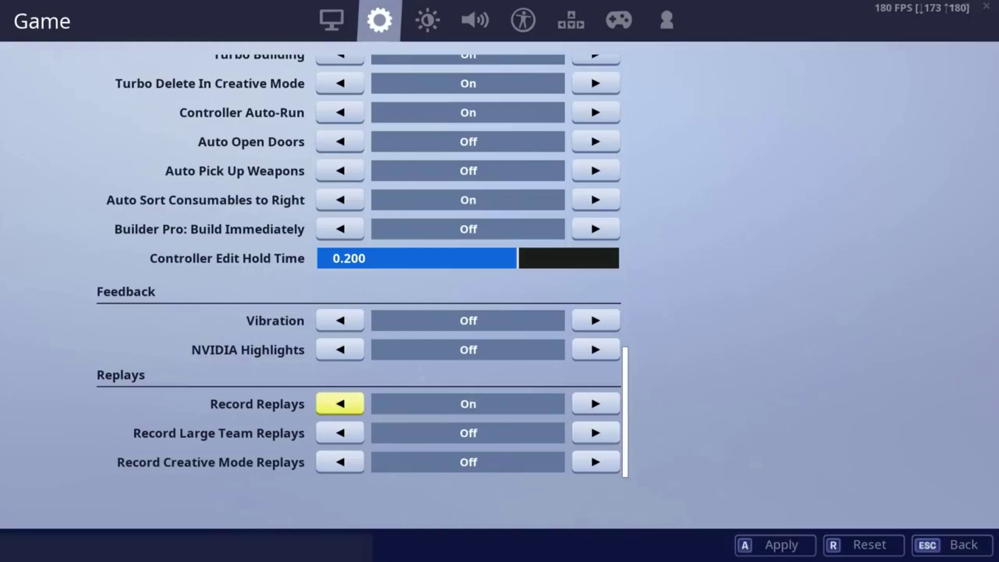
left_click(339, 403)
left_click(339, 433)
left_click(340, 433)
left_click(340, 461)
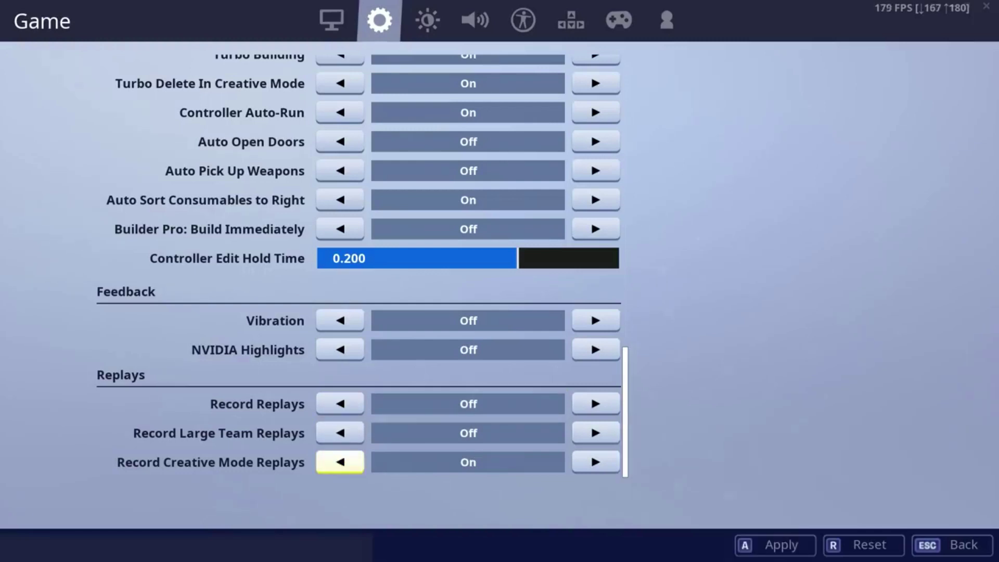
left_click(340, 462)
- Recheck that Record Replays stays Off and cycle Record Large Team Replays
scroll(469, 432, "up", 6)
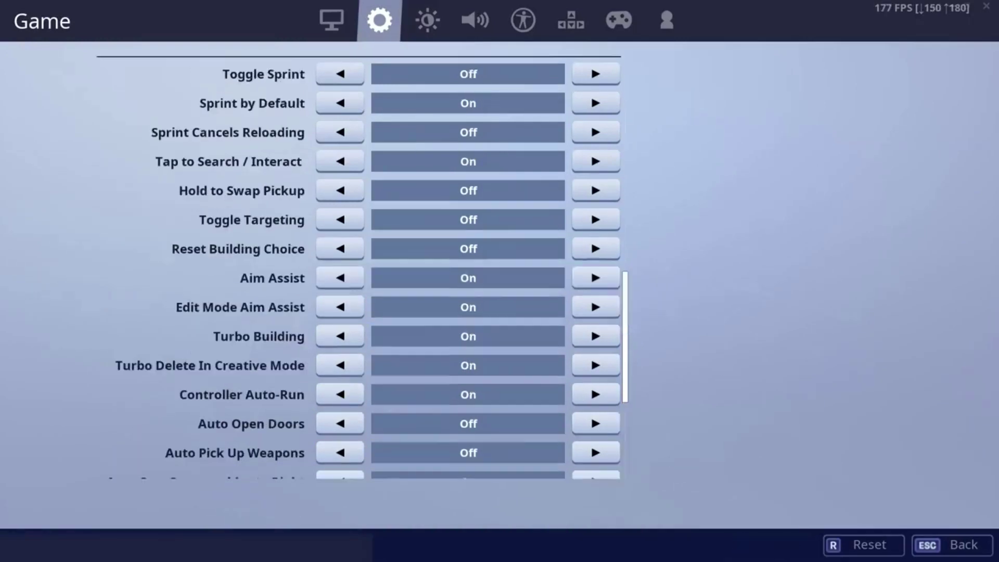
scroll(468, 432, "down", 6)
scroll(468, 433, "down", 1)
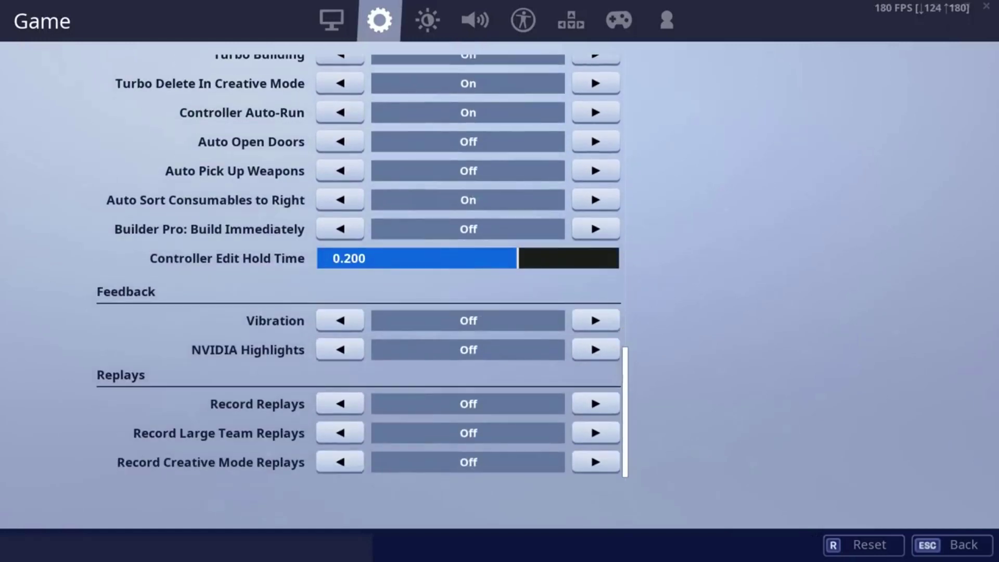
left_click(340, 404)
left_click(340, 404)
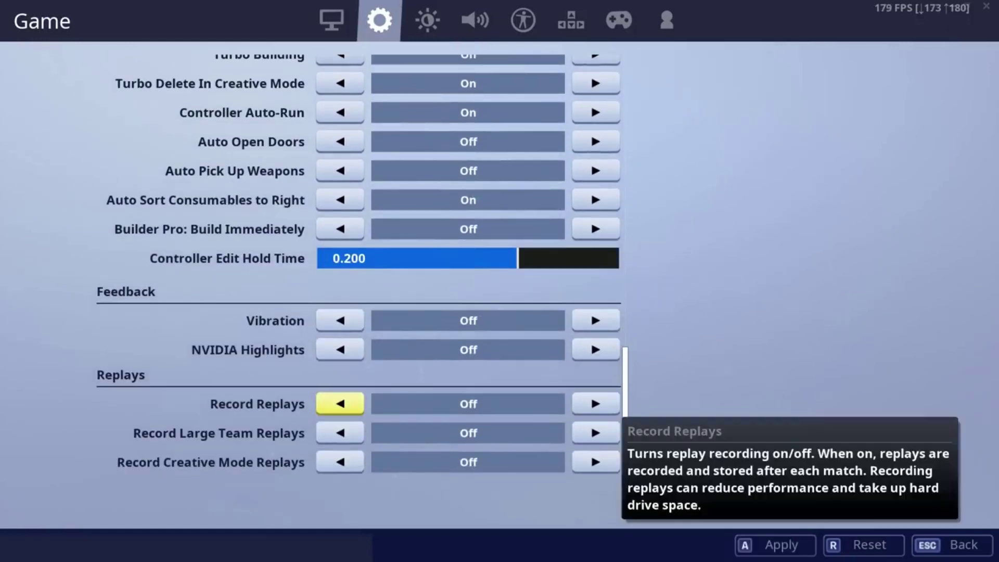
left_click(340, 433)
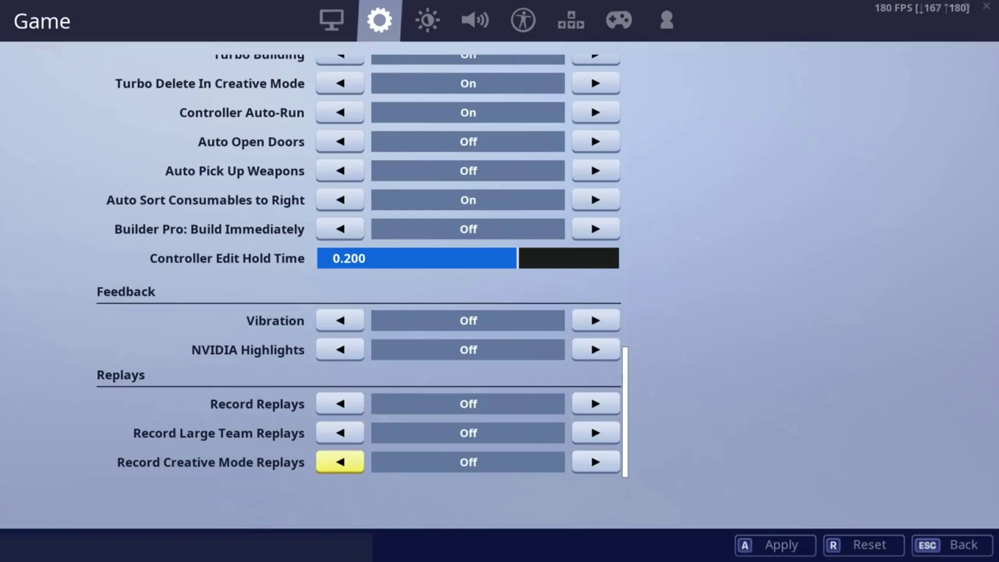